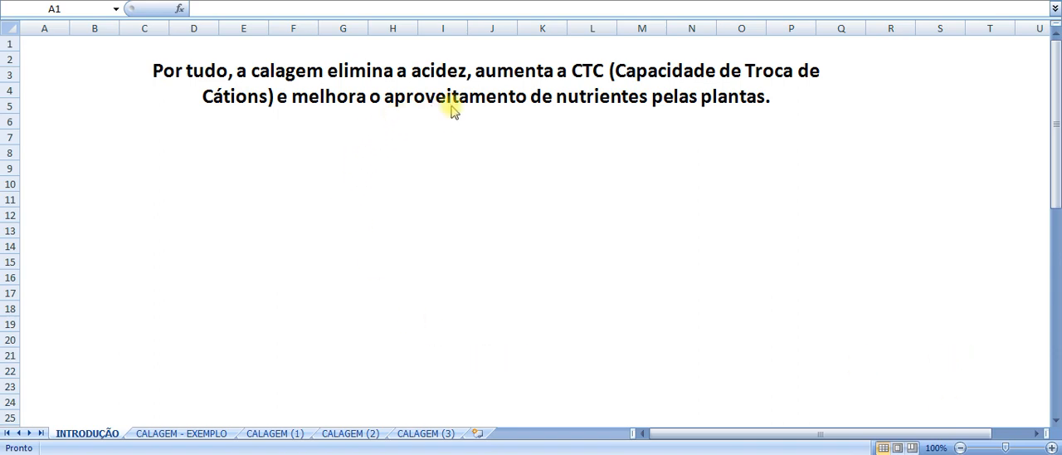
- Open the CALAGEM - EXEMPLO sheet and review its instructions, soil analysis tables, limestone and crop data, and recommendation blocks
mouse_move(1059, 91)
left_mouse_down()
mouse_move(1058, 71)
mouse_move(1059, 426)
mouse_move(1059, 77)
left_mouse_up()
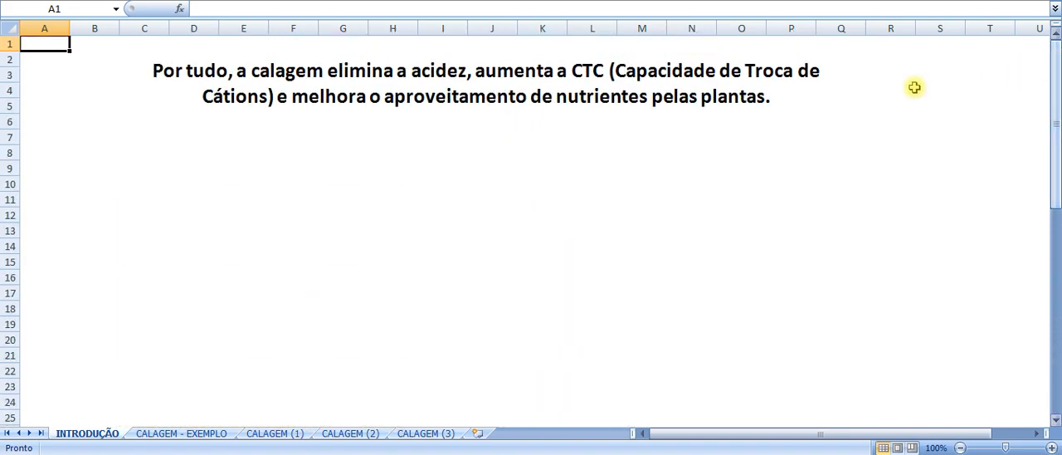
left_click(165, 436)
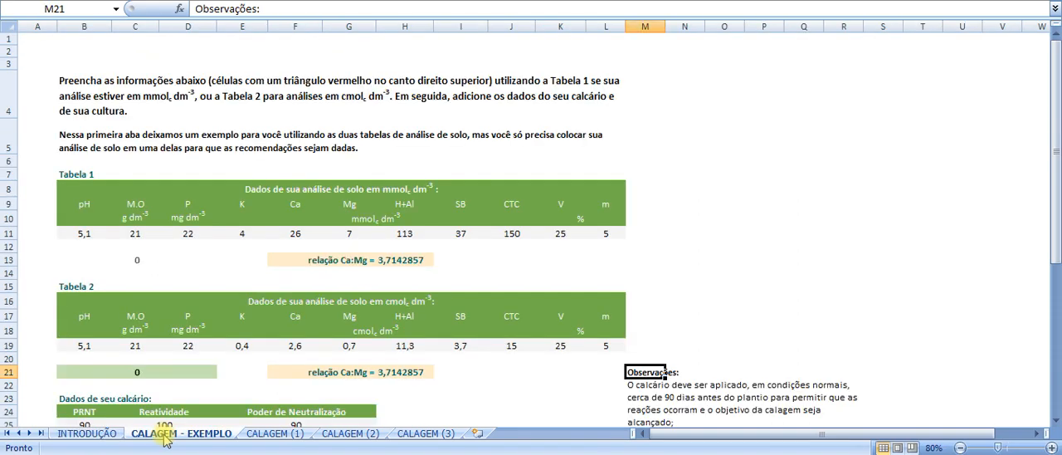
left_click(635, 89)
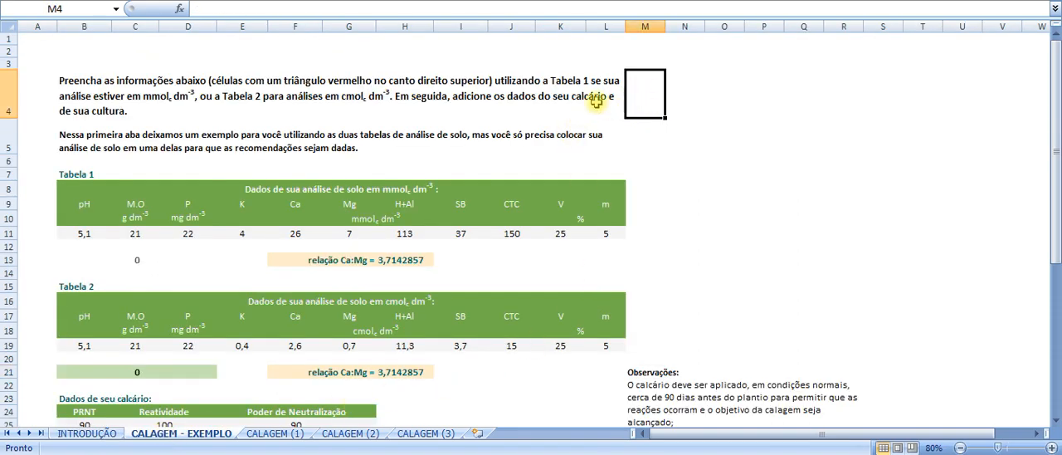
scroll(533, 127, "down", 4)
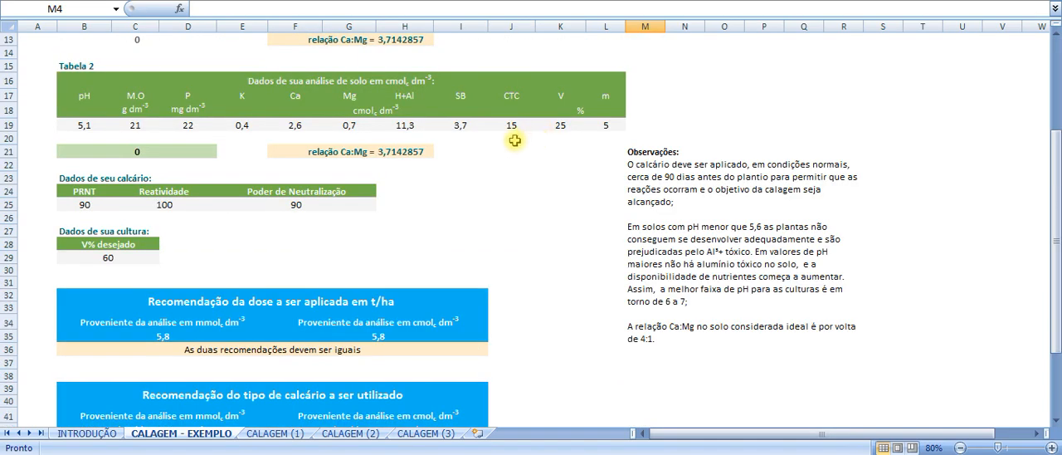
scroll(496, 182, "down", 1)
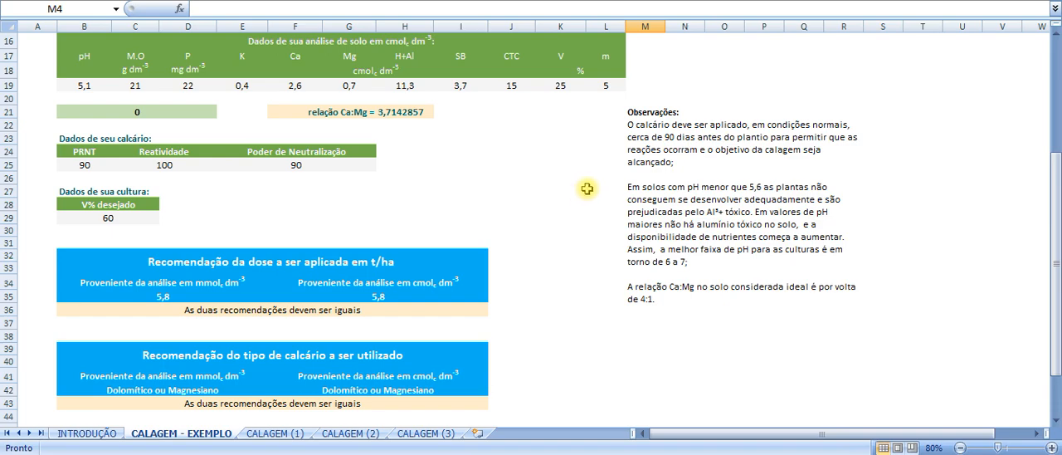
scroll(586, 190, "up", 1)
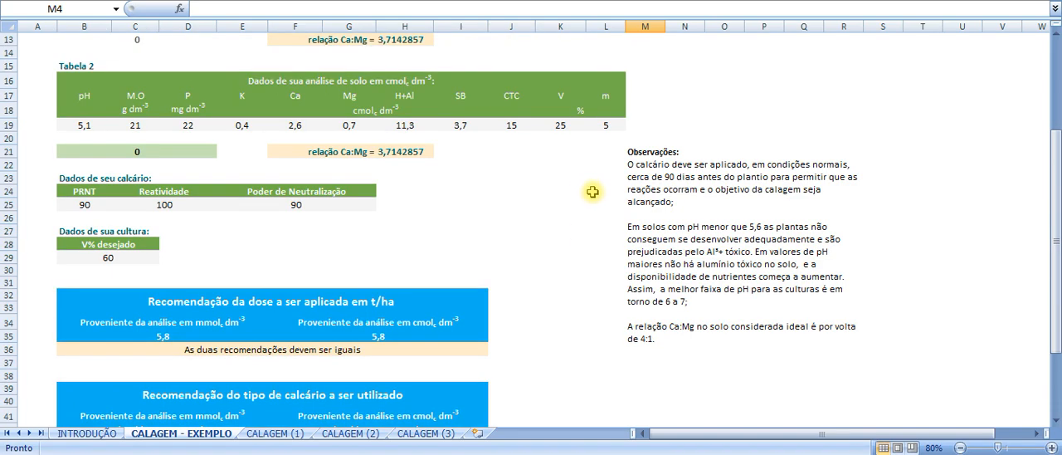
scroll(520, 207, "down", 2)
scroll(547, 335, "down", 2)
scroll(553, 319, "up", 6)
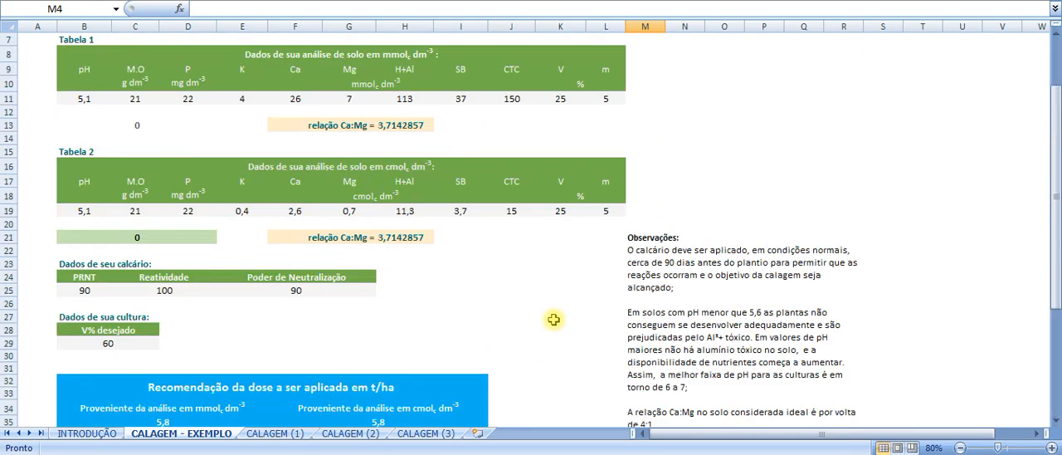
scroll(554, 320, "up", 2)
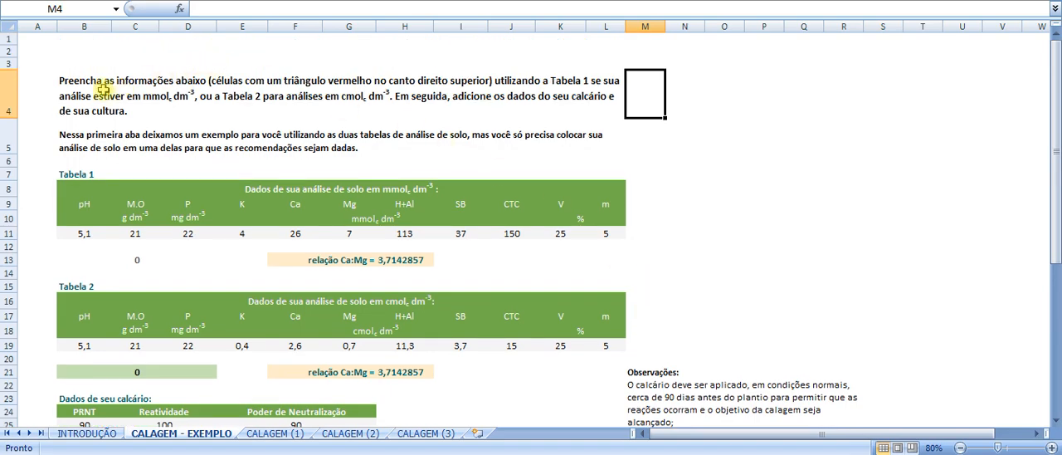
left_click(93, 90)
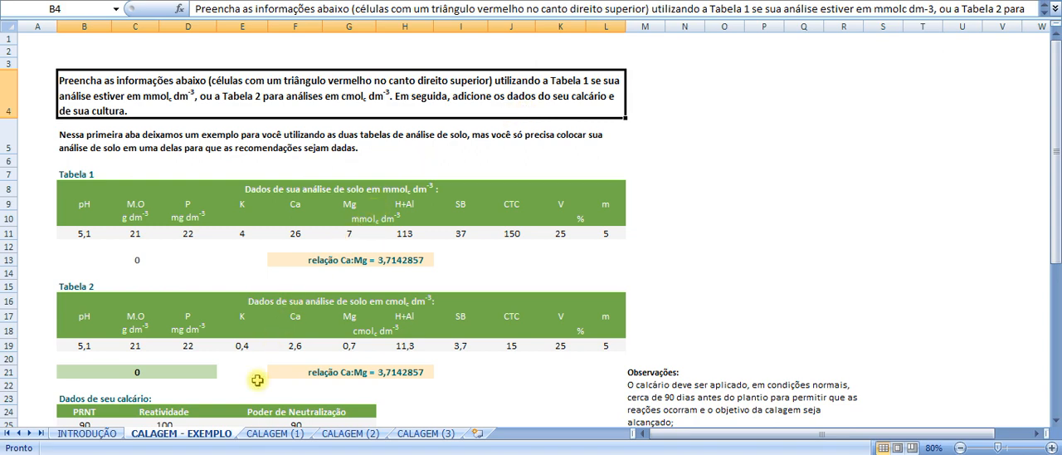
- Switch to ANALISE DE SOLO.pdf in Chrome and check the units reported for K, Ca and Mg in the soil analysis
mouse_move(214, 454)
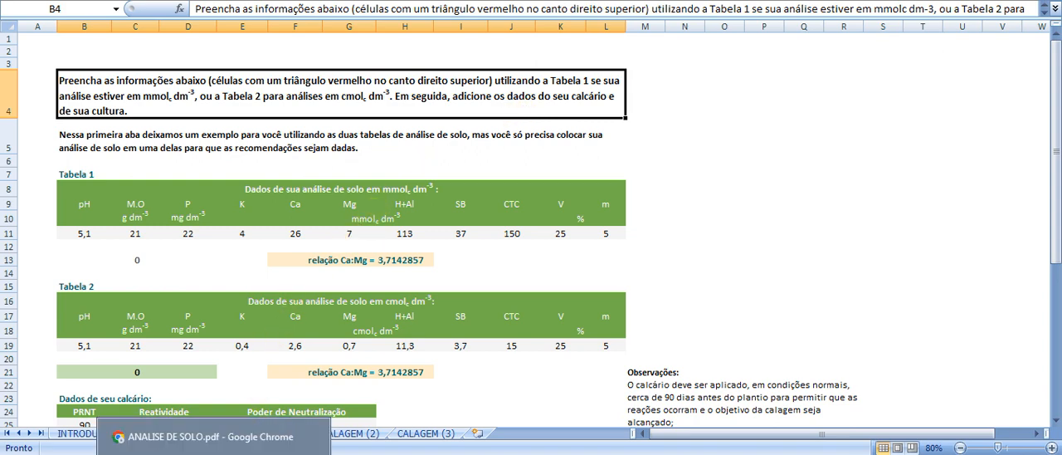
left_click(214, 436)
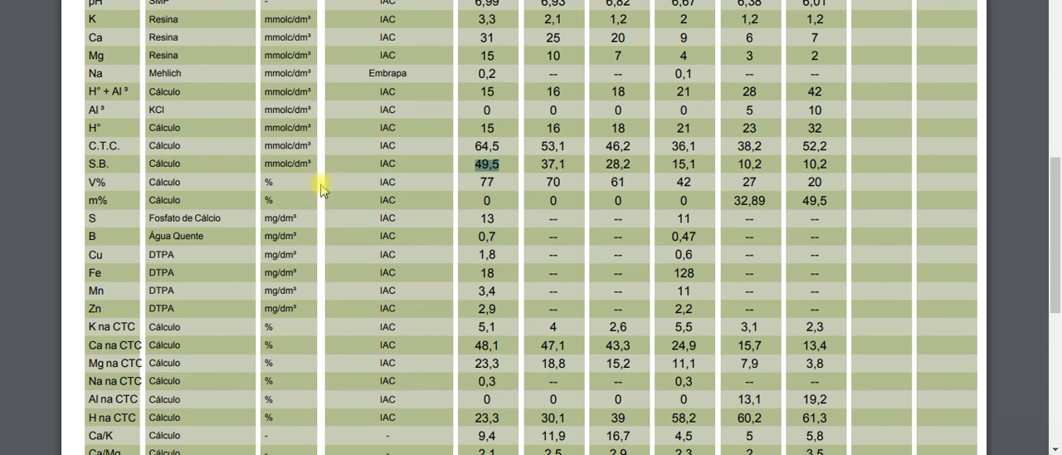
scroll(324, 180, "up", 2)
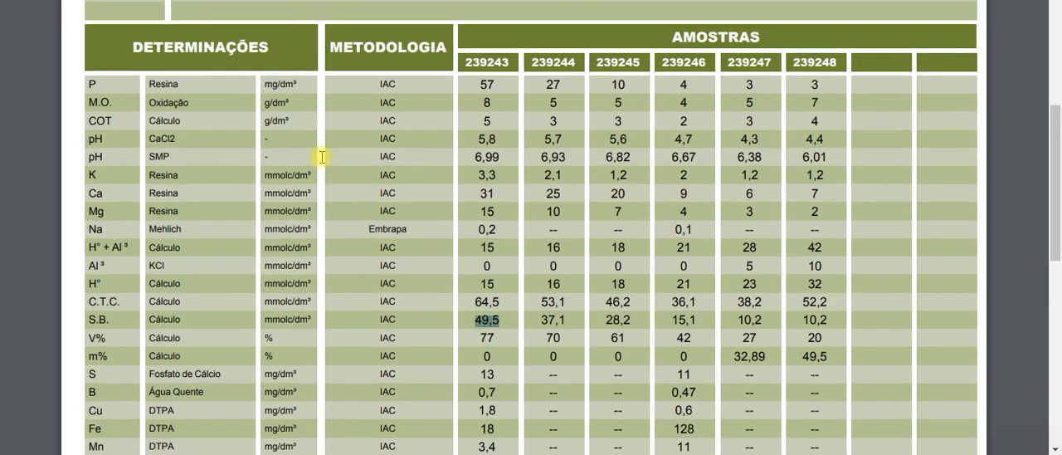
scroll(330, 161, "up", 1)
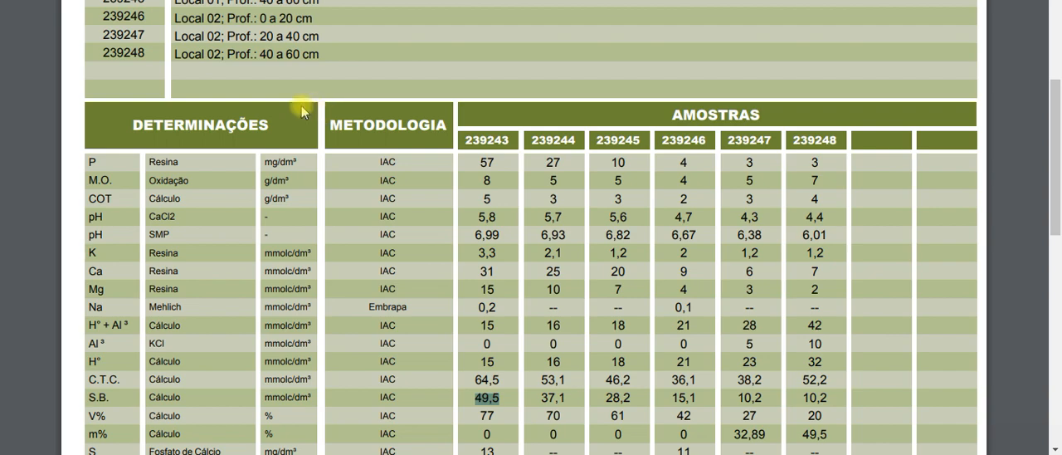
scroll(275, 104, "down", 2)
scroll(272, 115, "up", 1)
scroll(272, 114, "up", 1)
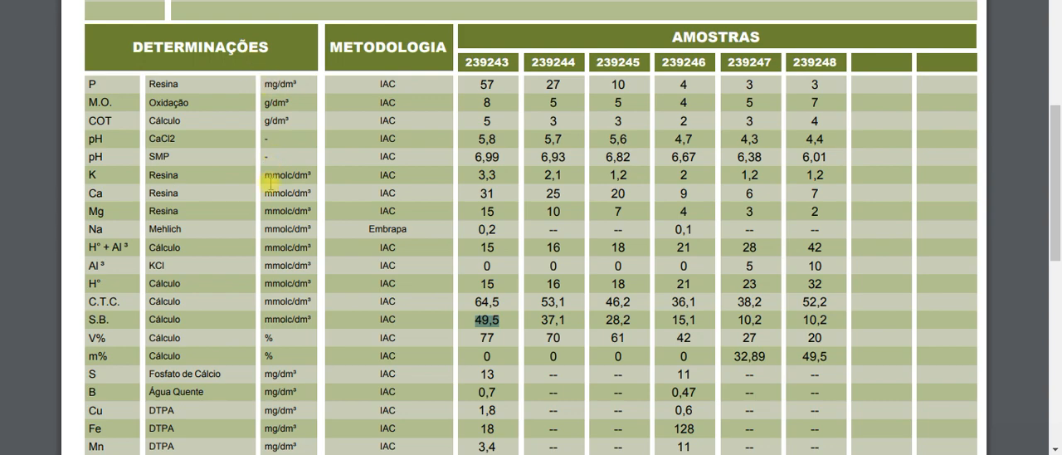
scroll(273, 172, "down", 2)
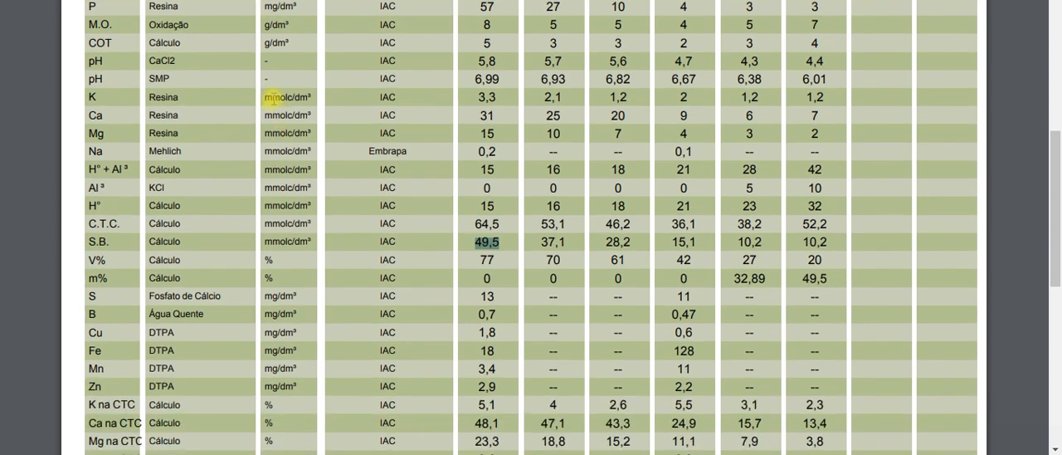
left_click_drag(266, 98, 312, 98)
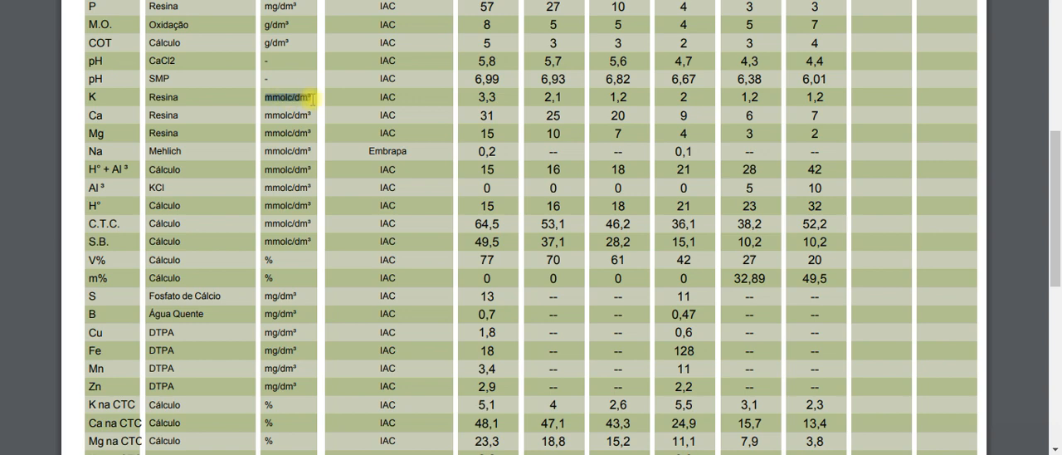
left_click_drag(266, 117, 303, 130)
left_click(306, 131)
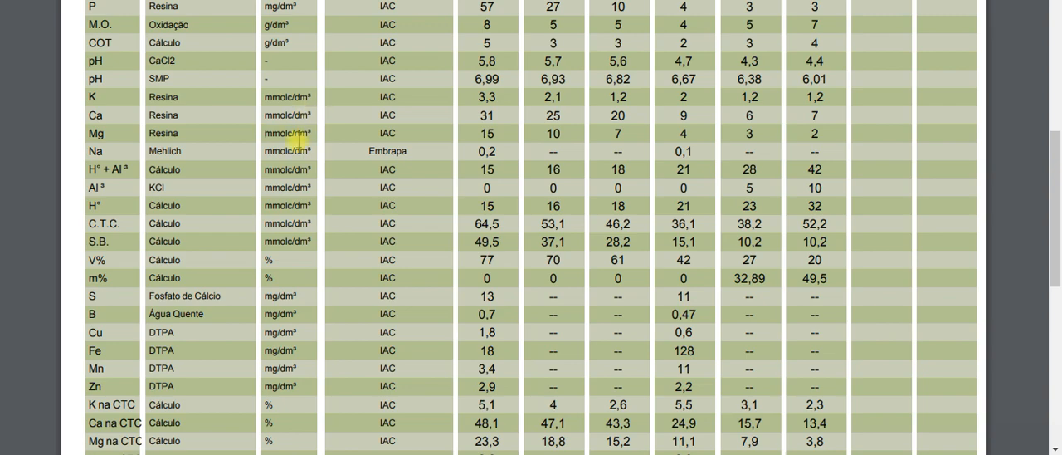
- Return to the Excel liming workbook and examine the unit heading of Tabela 1 on the example sheet
left_click(253, 452)
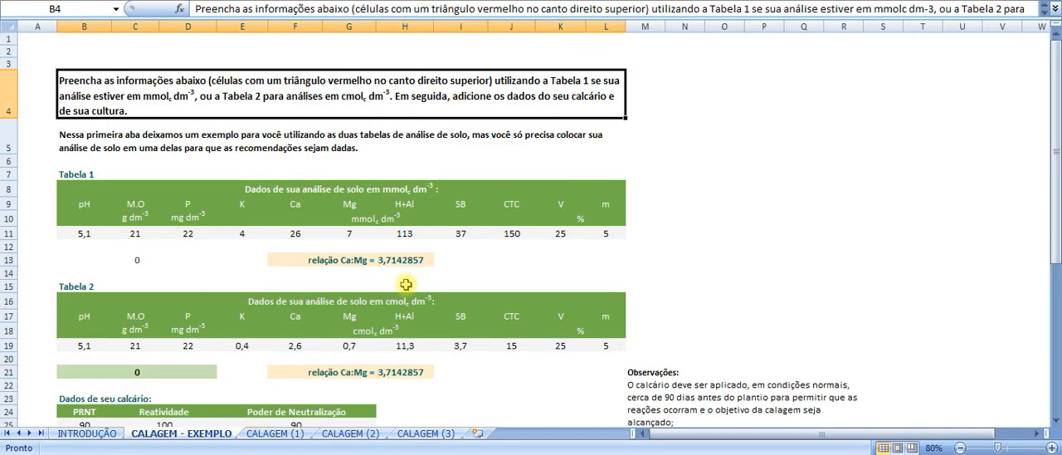
scroll(408, 284, "down", 1)
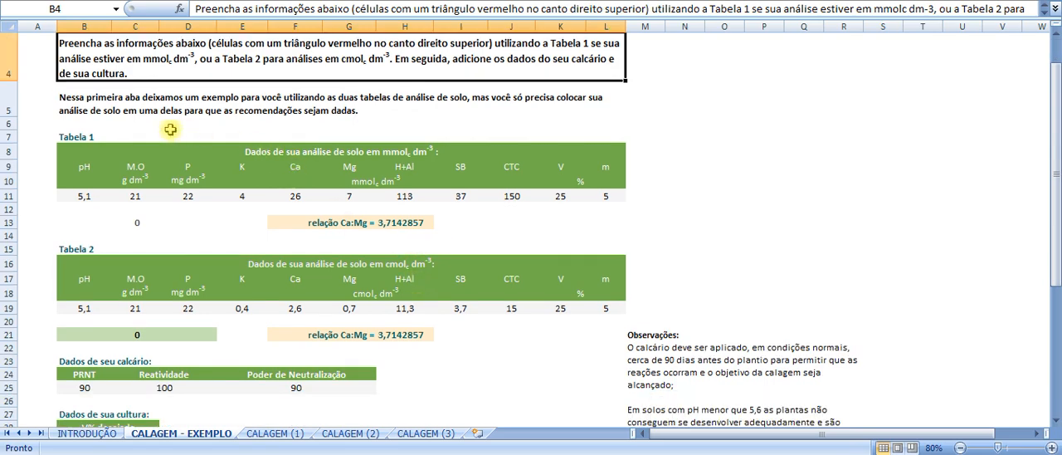
left_click(93, 137)
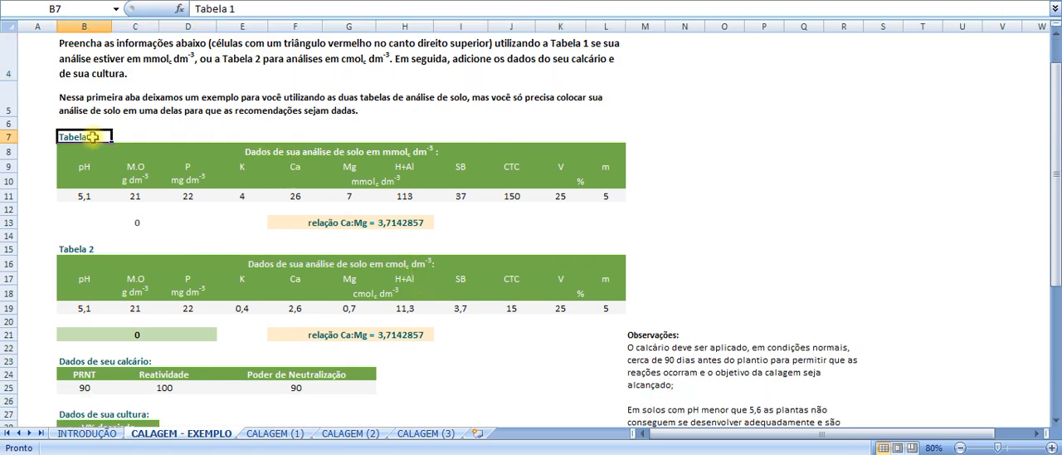
left_click(282, 152)
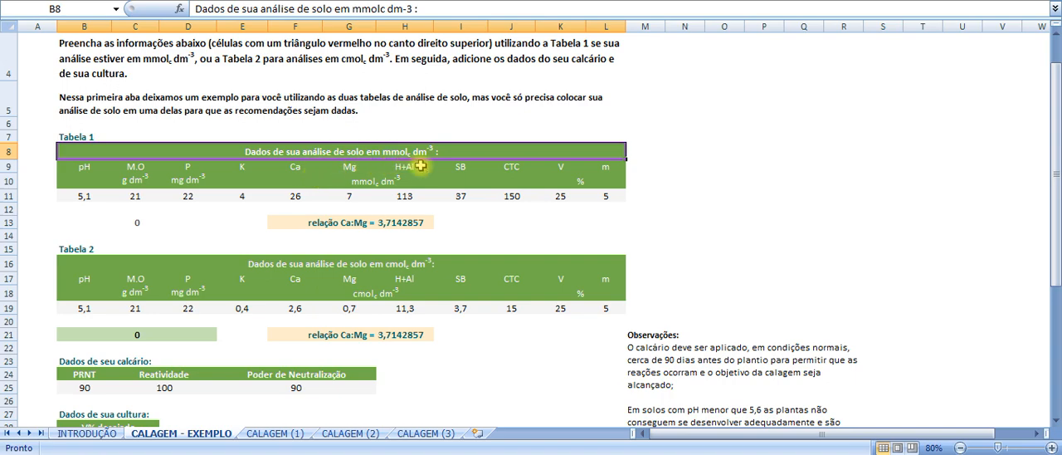
left_click(694, 155)
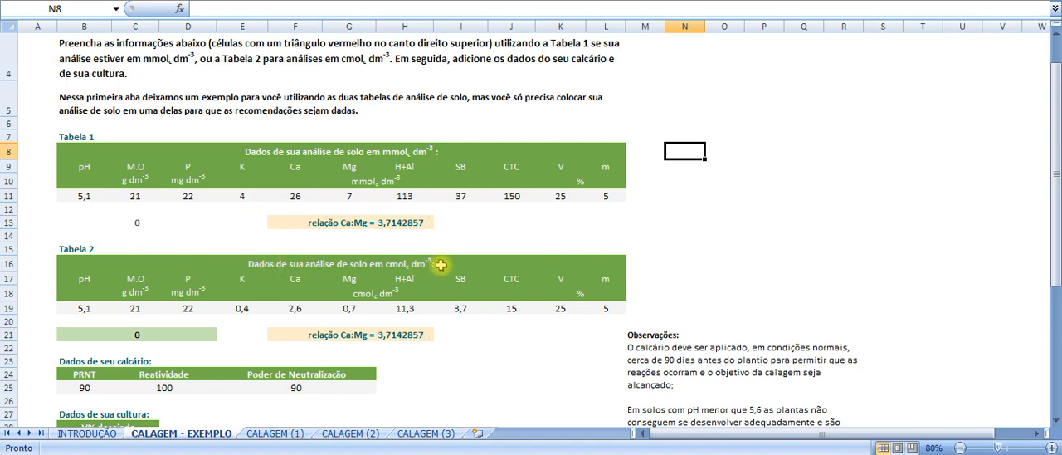
- Examine Tabela 2, the soil analysis in cmolc dm-3, and compare it with Tabela 1
scroll(440, 264, "down", 1)
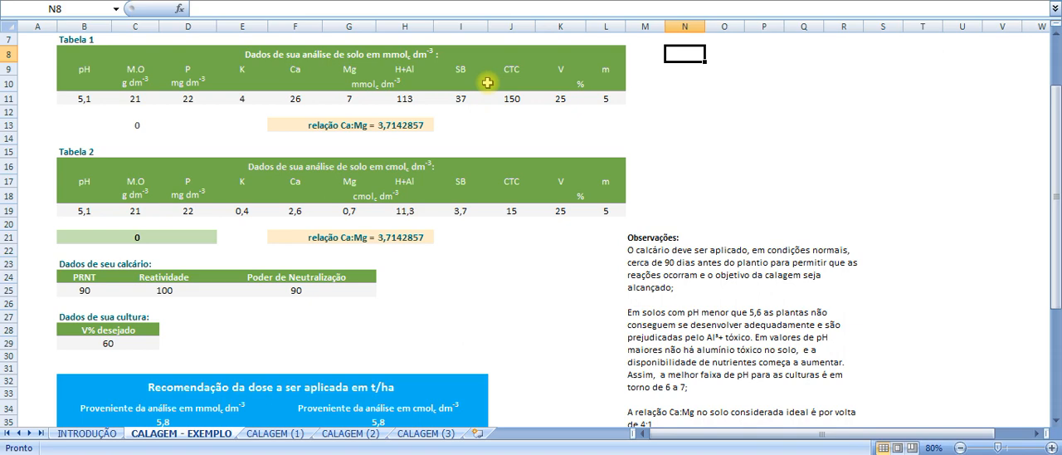
left_click(693, 112)
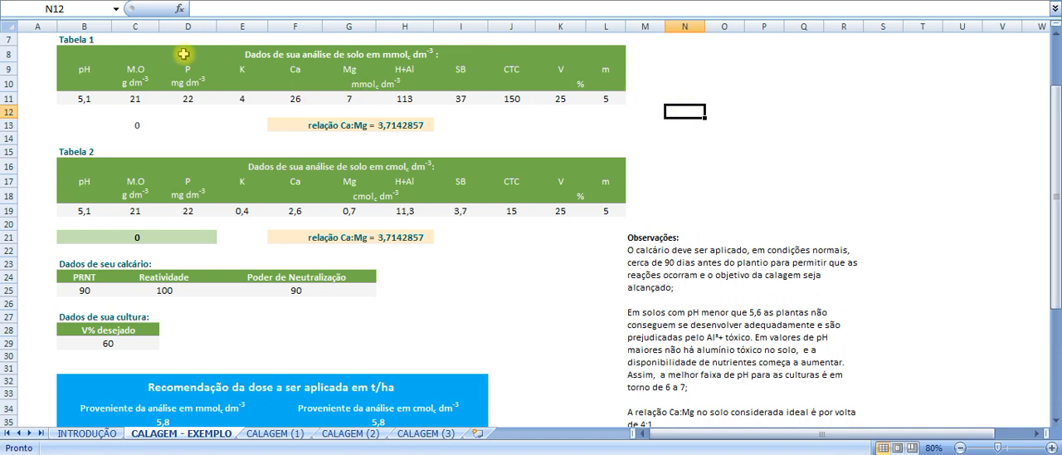
left_click(110, 151)
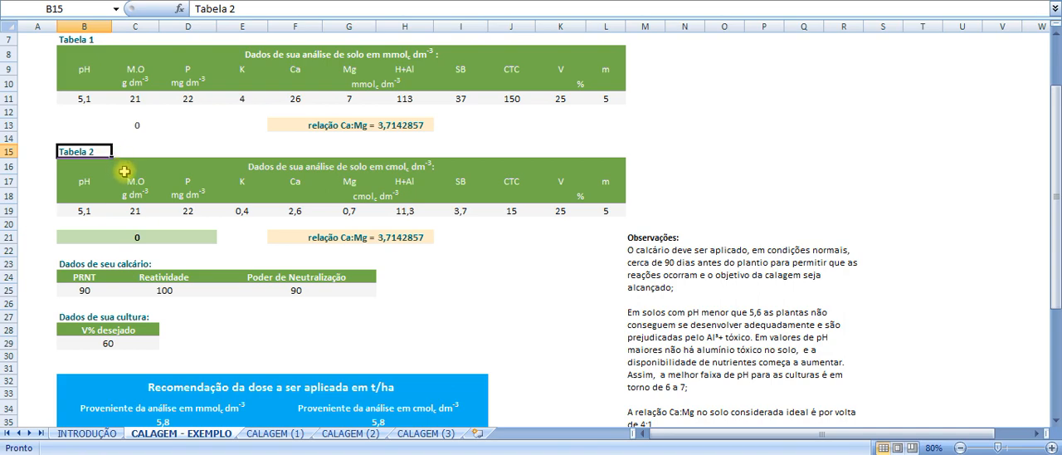
scroll(169, 208, "down", 1)
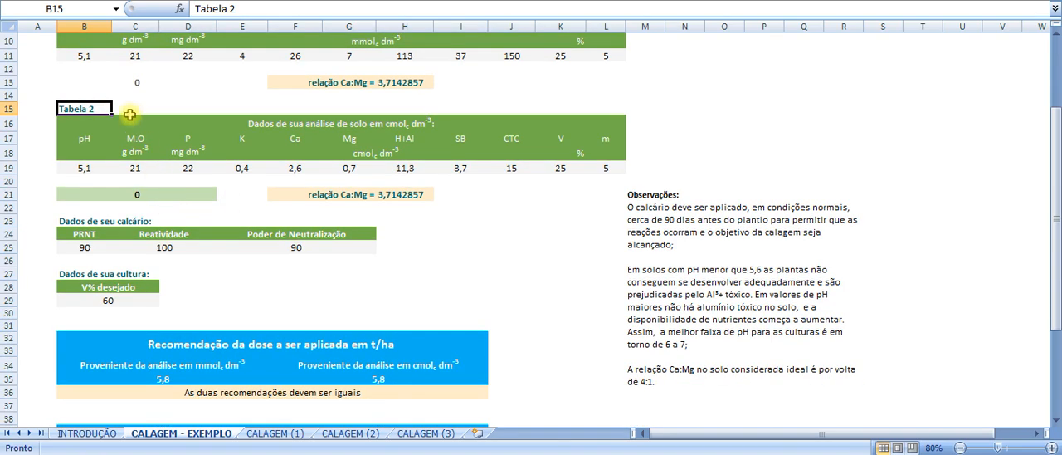
scroll(127, 124, "up", 1)
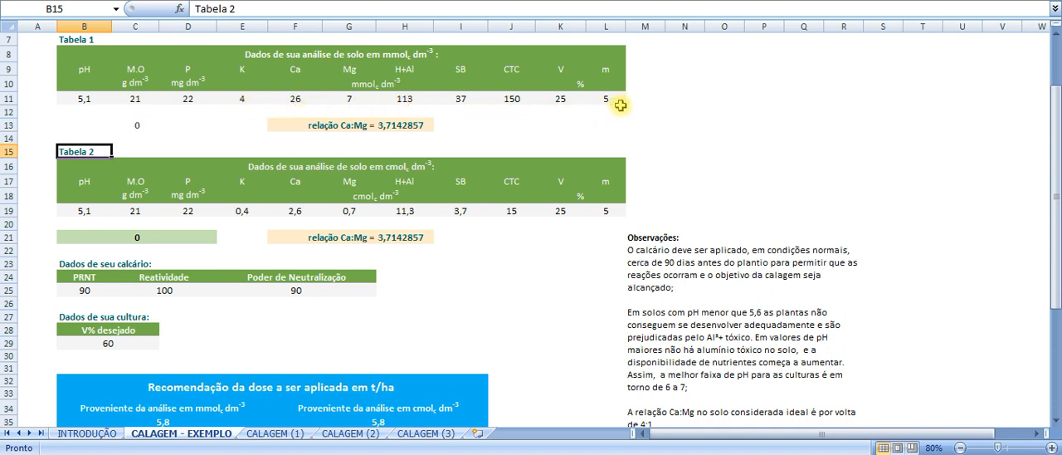
- Inspect the formula behind the Ca:Mg ratio below Tabela 1
left_click(416, 133)
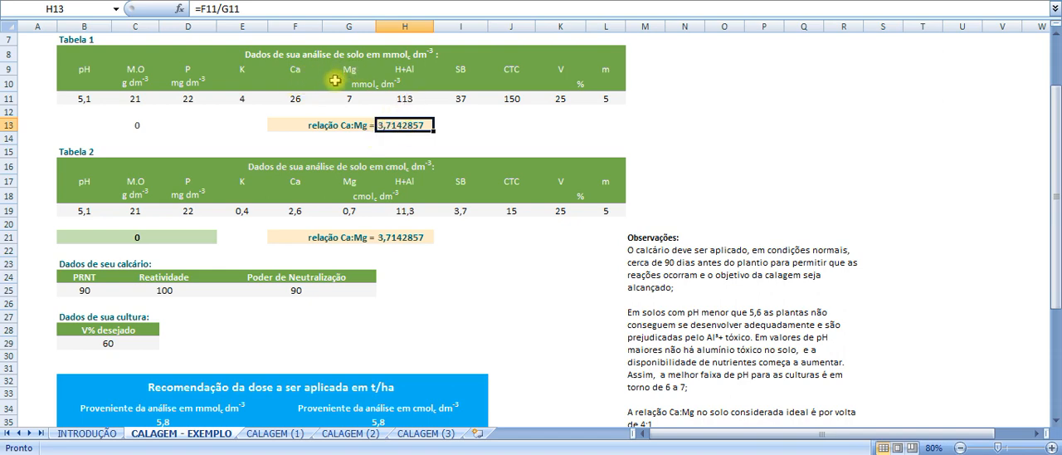
left_click(461, 128)
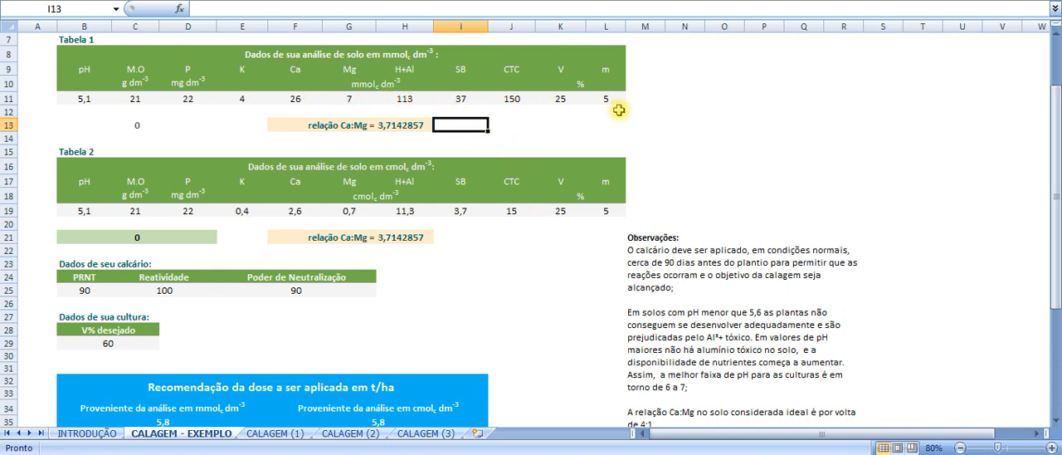
- Examine the limestone fields PRNT, Reatividade and Poder de Neutralização, along with the crop's V% desejado field
scroll(166, 271, "down", 1)
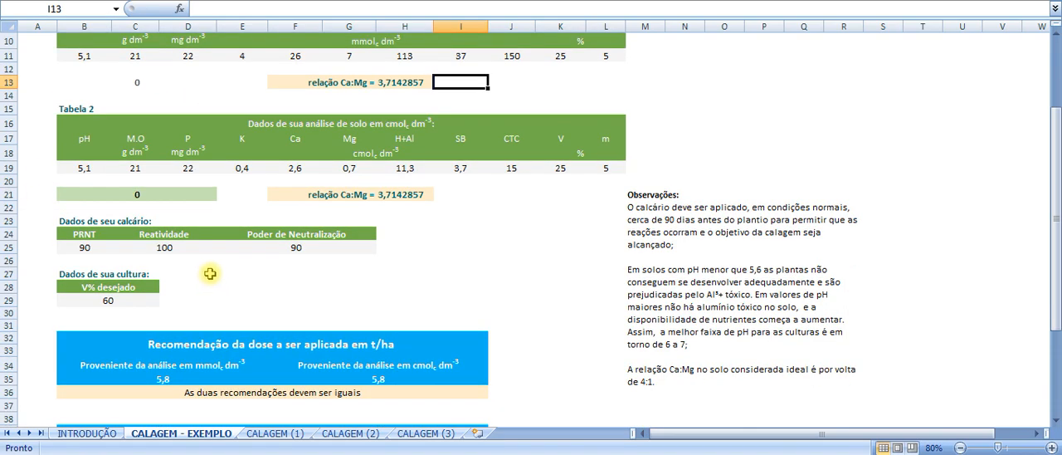
scroll(237, 261, "down", 1)
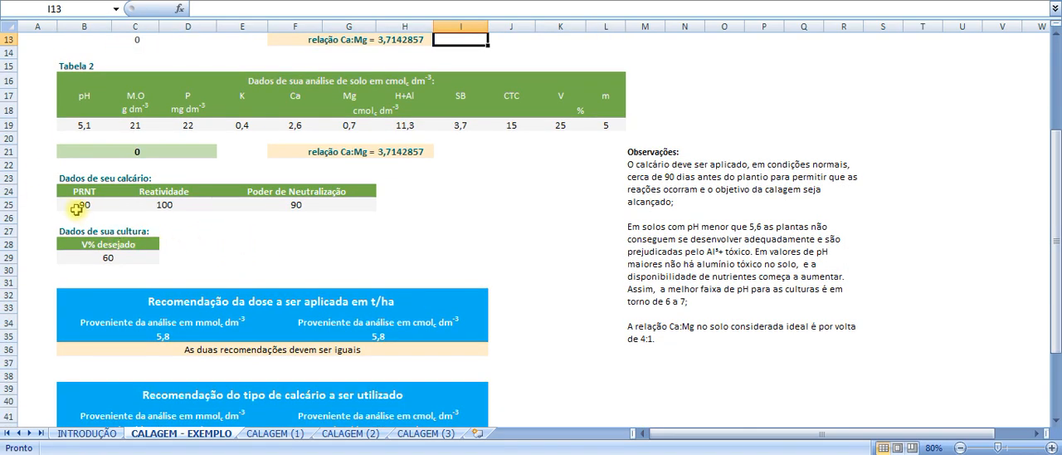
left_click(52, 205)
left_click(114, 215)
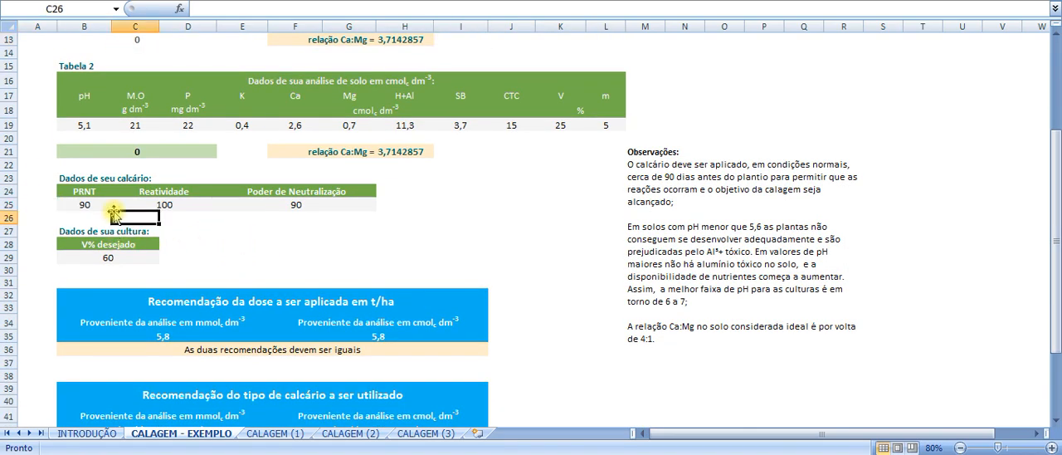
left_click(106, 193)
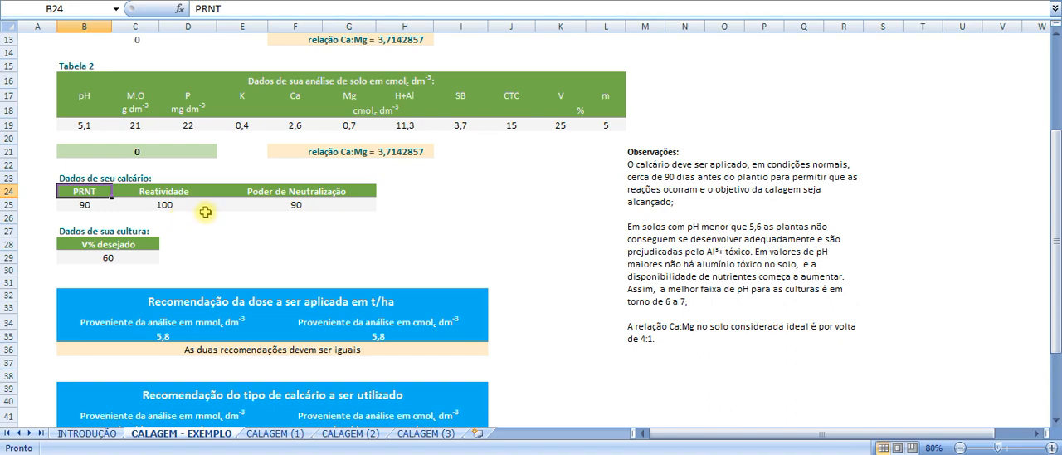
left_click(296, 217)
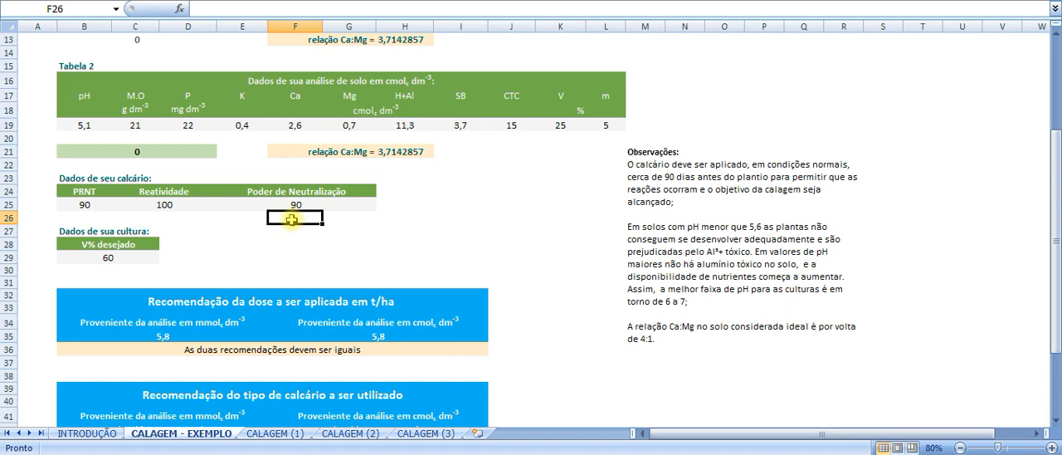
scroll(292, 219, "down", 1)
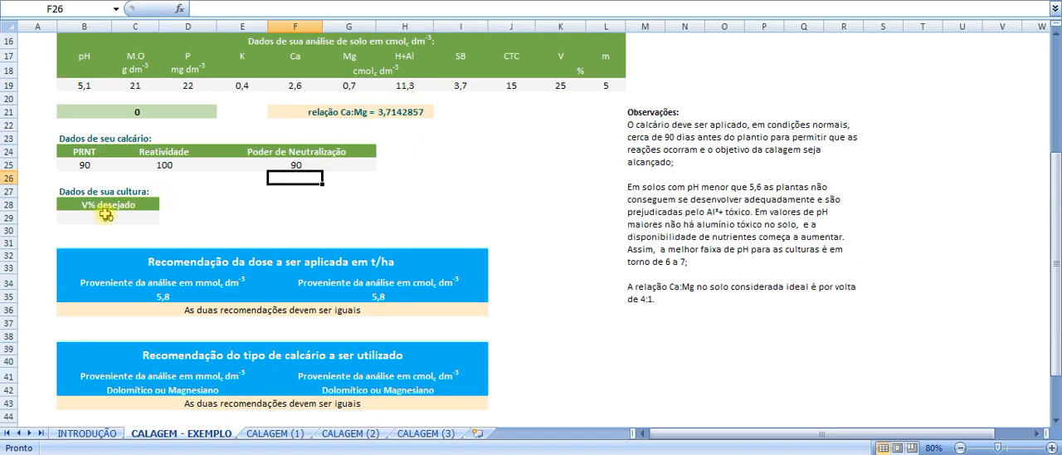
- Examine the crop's V% desejado value on the example sheet
left_click(162, 221)
left_click(164, 207)
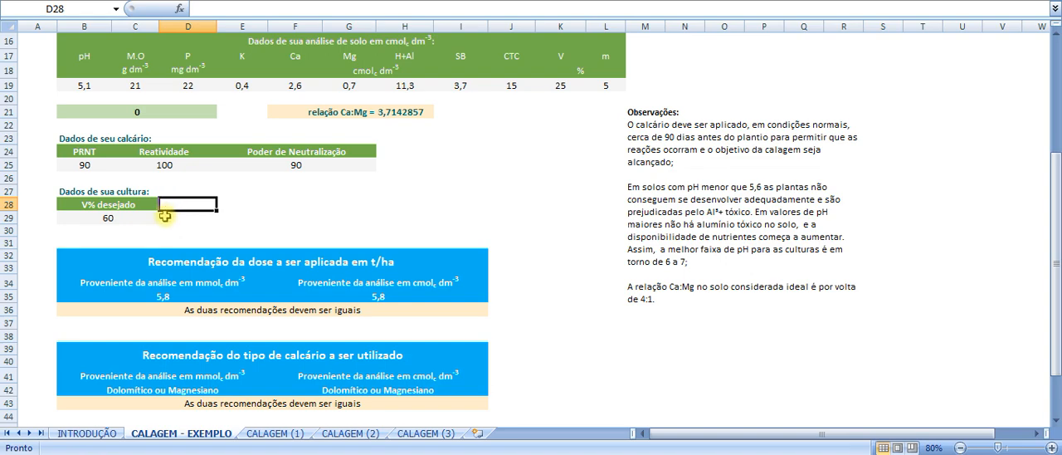
left_click(170, 217)
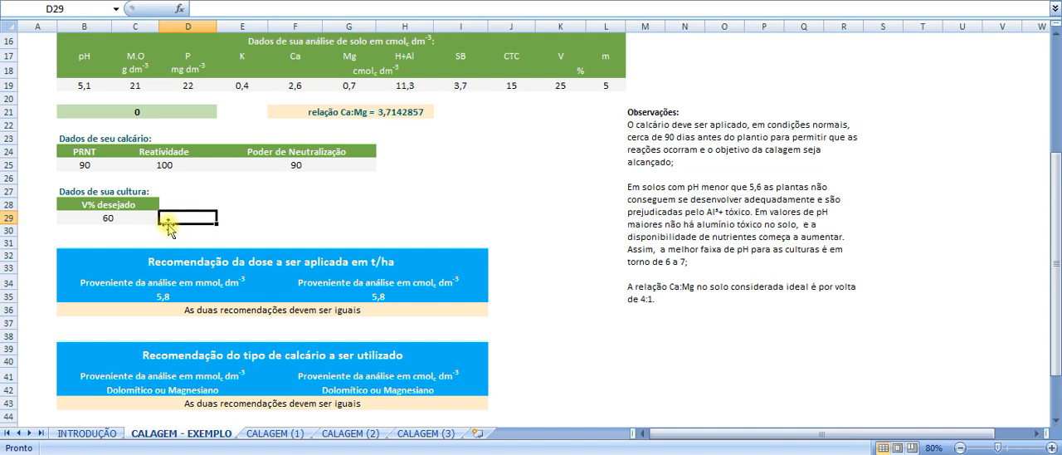
left_click(149, 218)
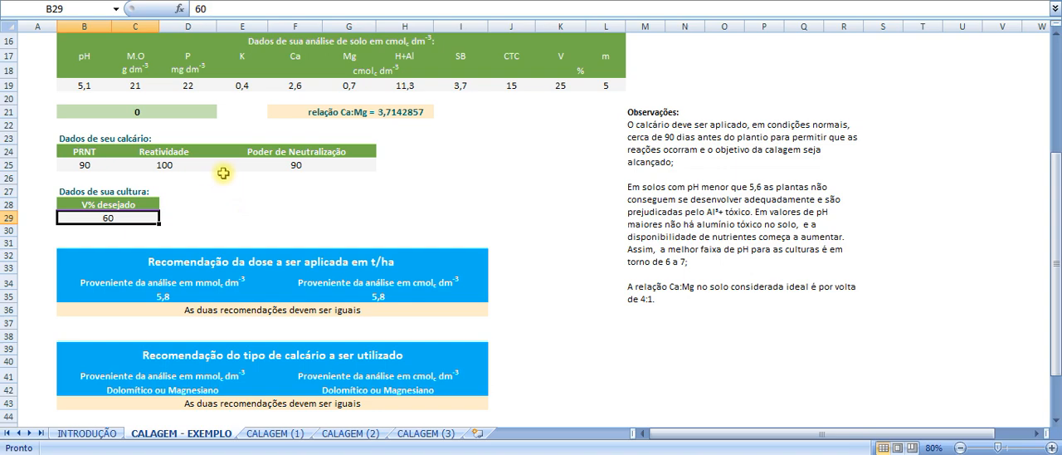
- Review the filled soil analysis tables and the three result blocks for limestone dose, limestone type and neutralization action
scroll(224, 172, "down", 1)
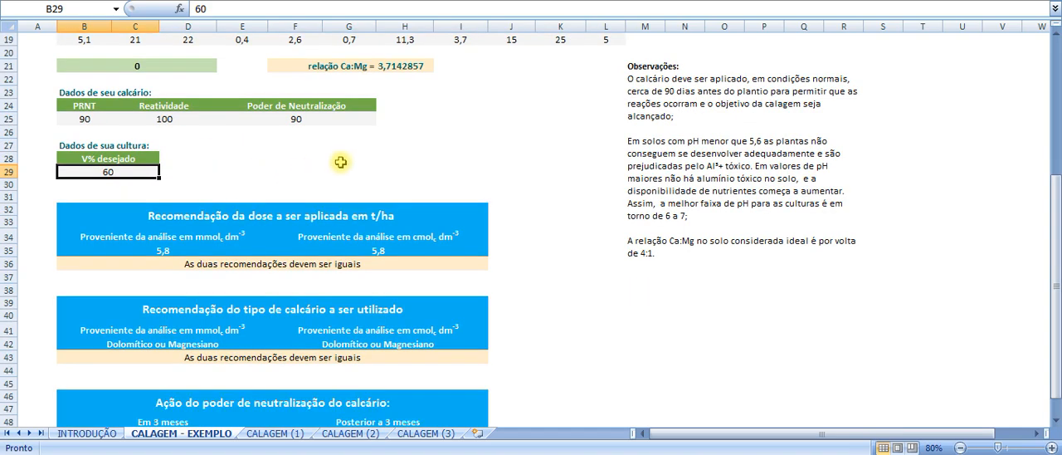
scroll(341, 162, "down", 1)
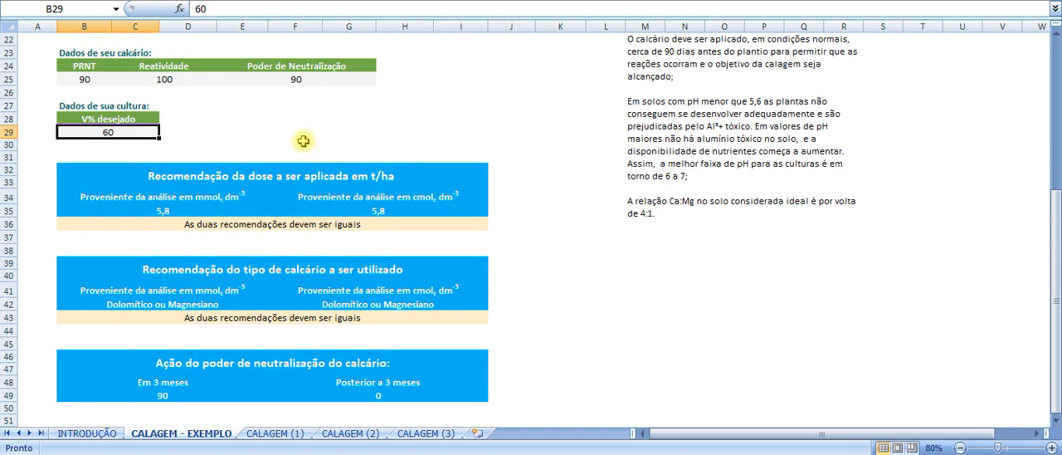
scroll(249, 196, "up", 5)
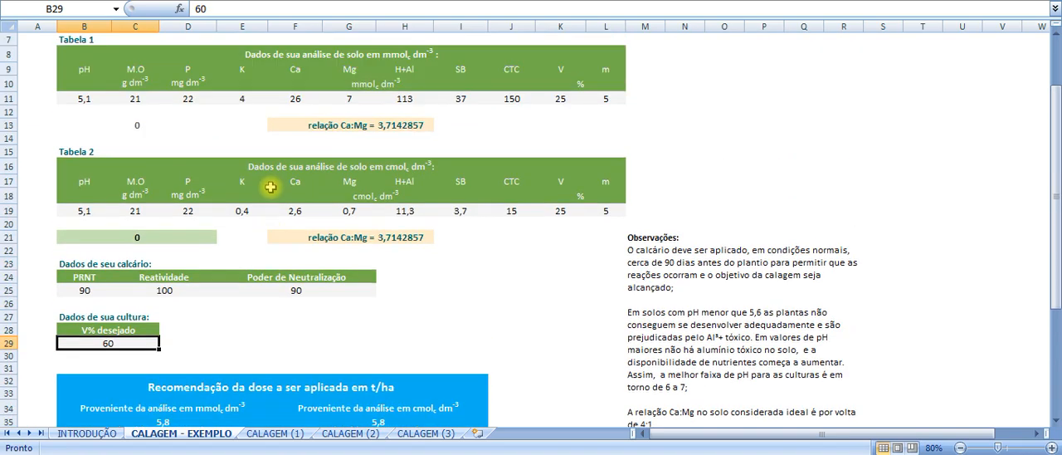
scroll(316, 68, "up", 2)
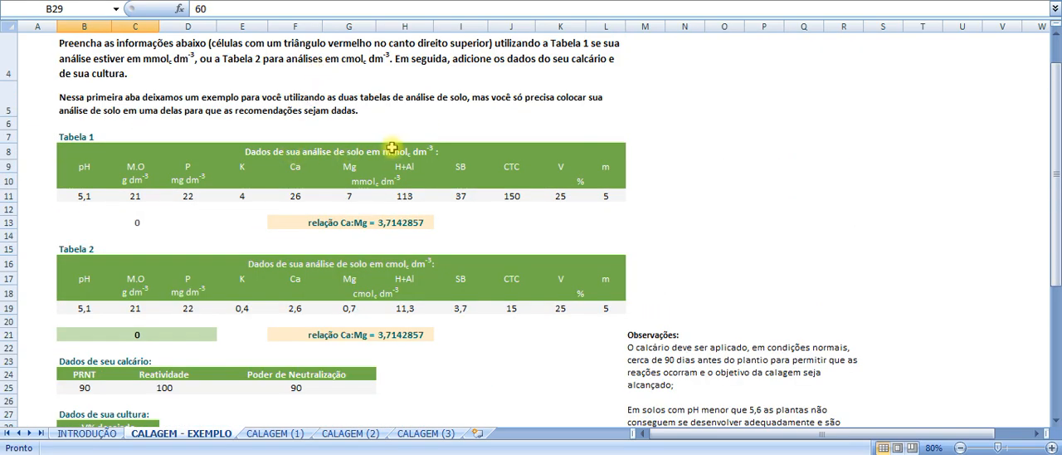
scroll(425, 183, "down", 6)
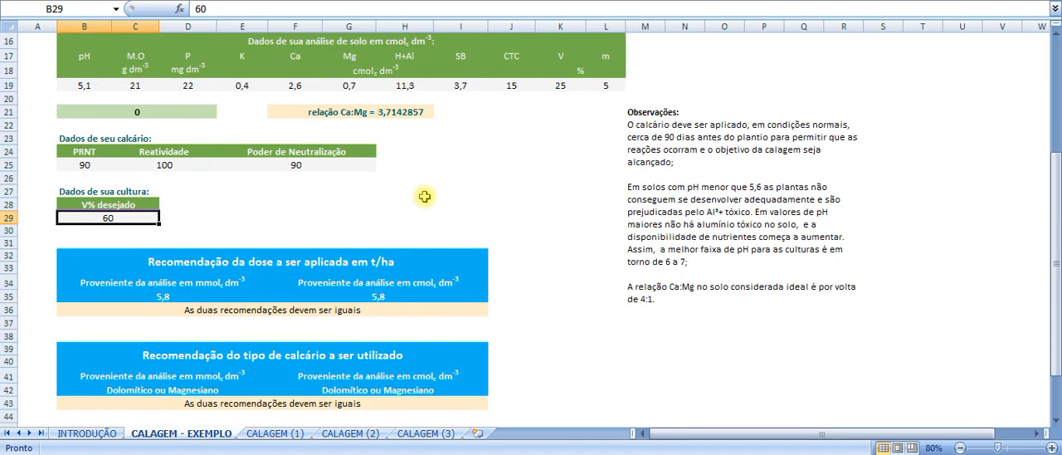
scroll(398, 183, "down", 1)
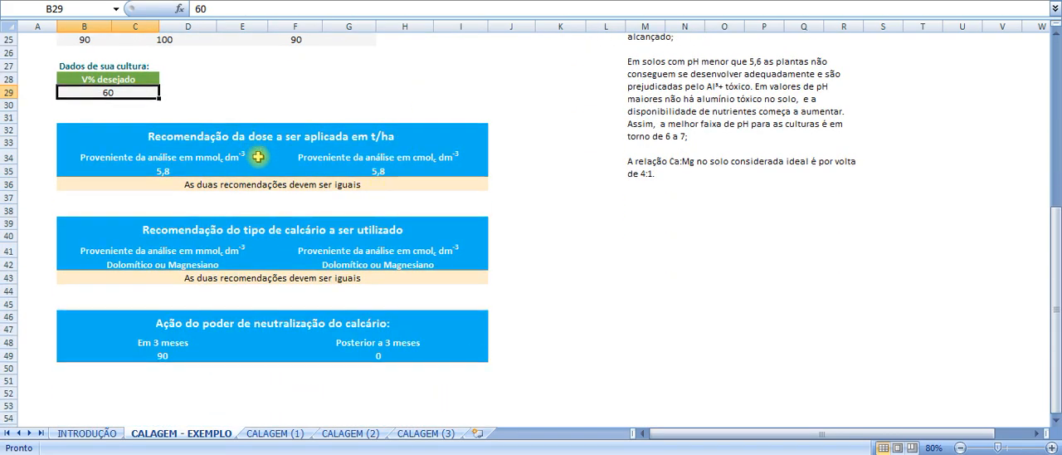
left_click_drag(254, 137, 286, 355)
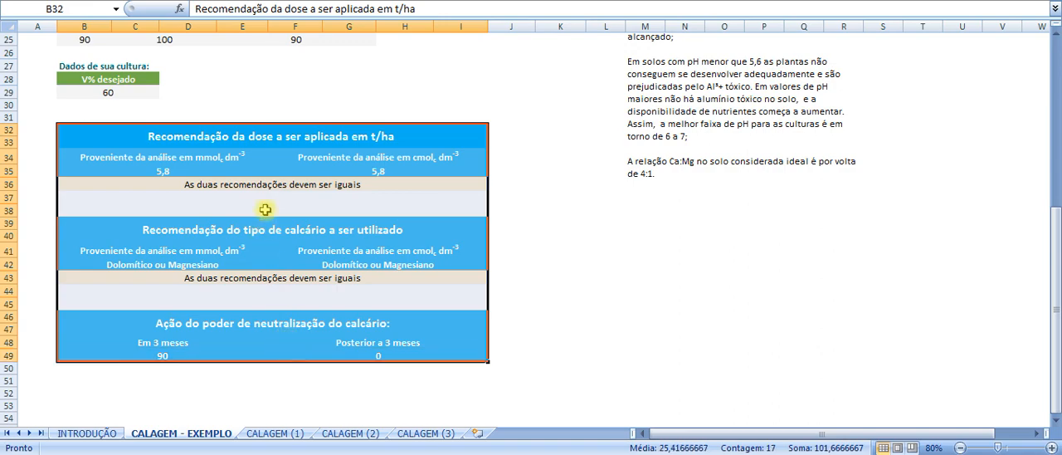
left_click(287, 81)
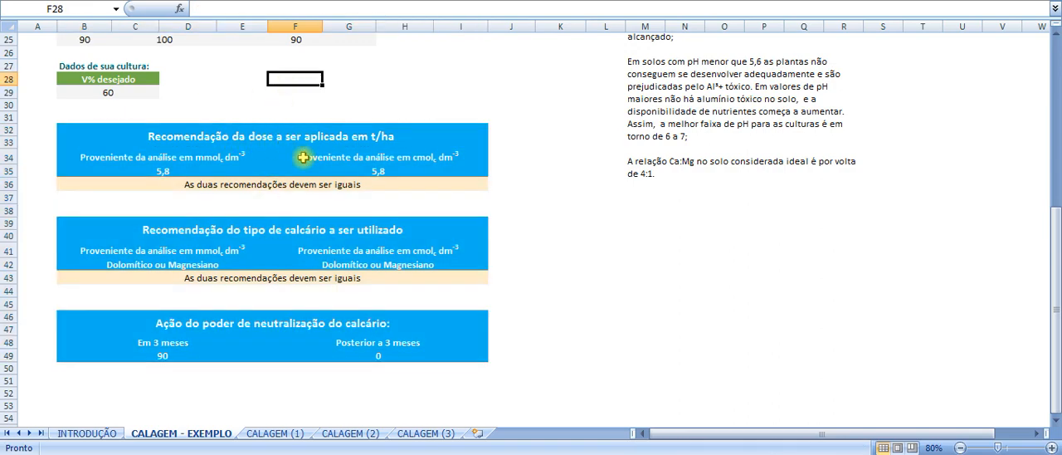
left_click(417, 117)
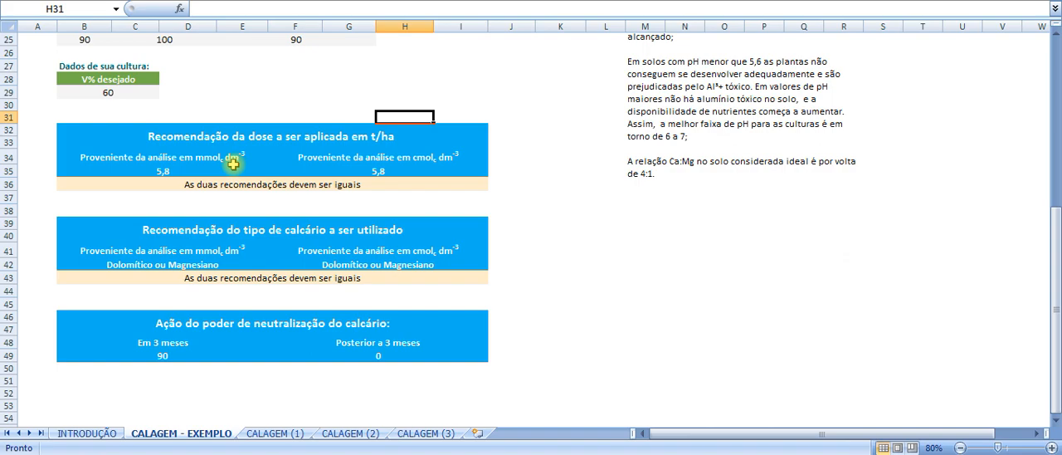
- Inspect the formula behind the t/ha dose recommendation from the mmolc dm-3 analysis and compare it with the input data
scroll(280, 105, "up", 4)
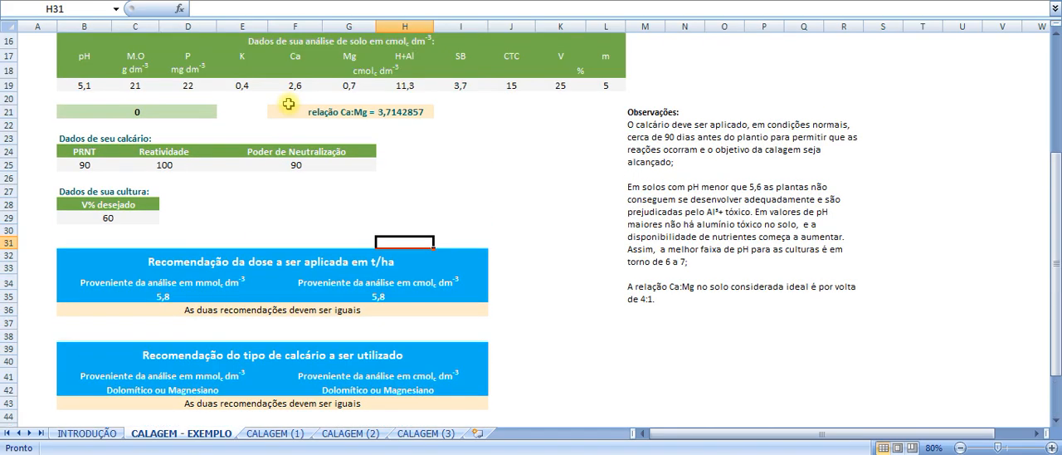
scroll(296, 101, "down", 4)
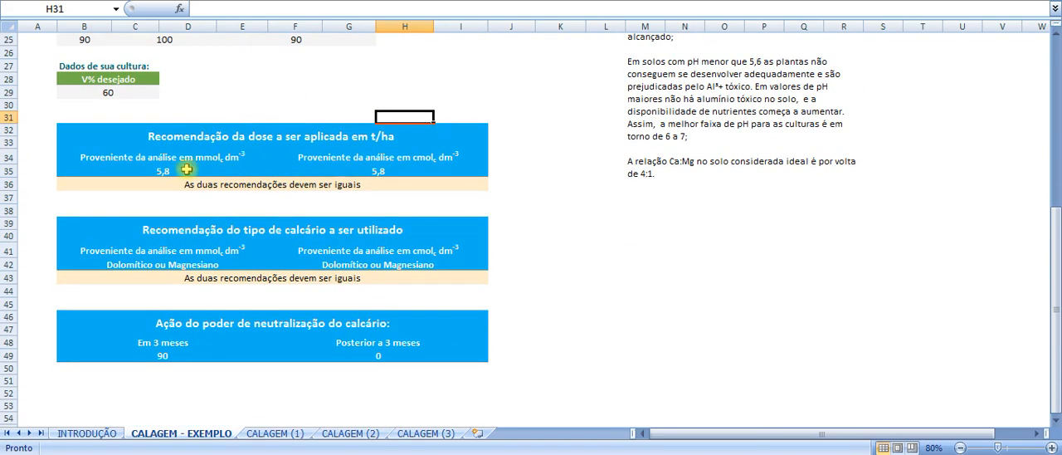
left_click(170, 172)
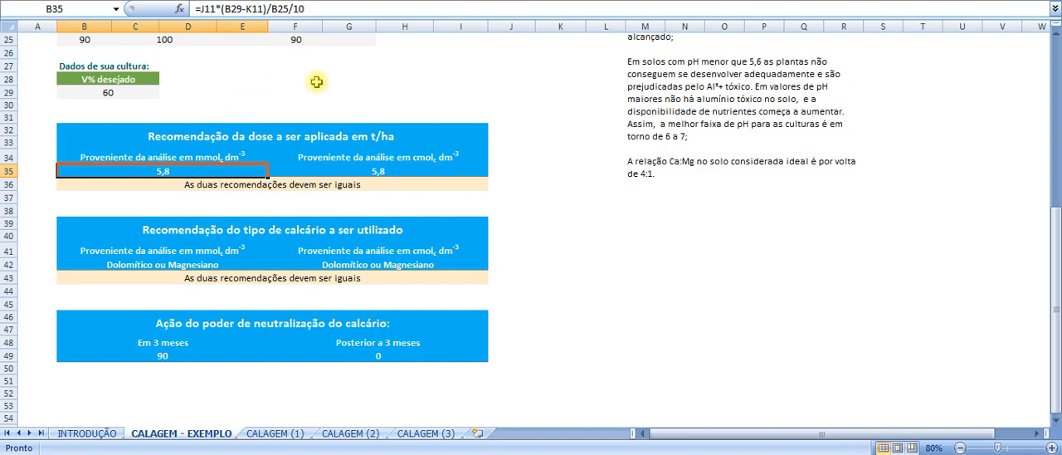
scroll(321, 82, "up", 4)
scroll(242, 95, "down", 2)
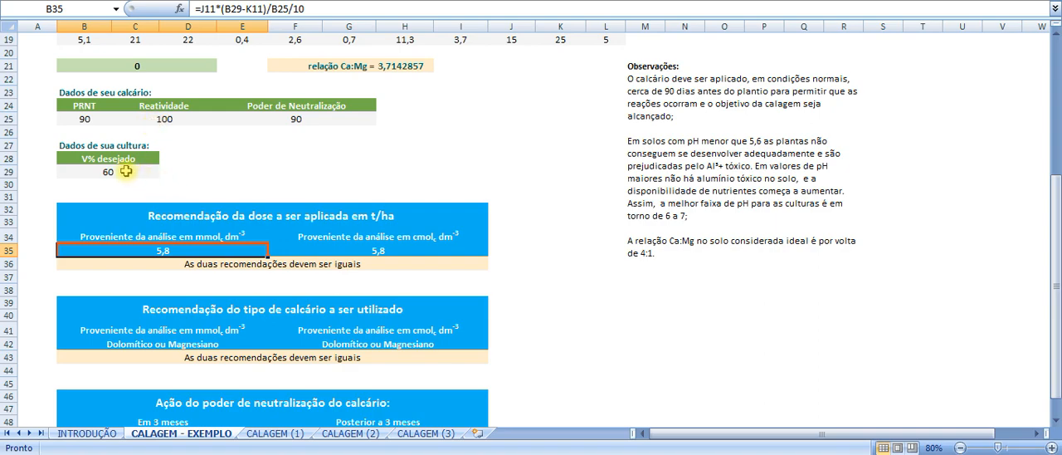
scroll(237, 155, "down", 2)
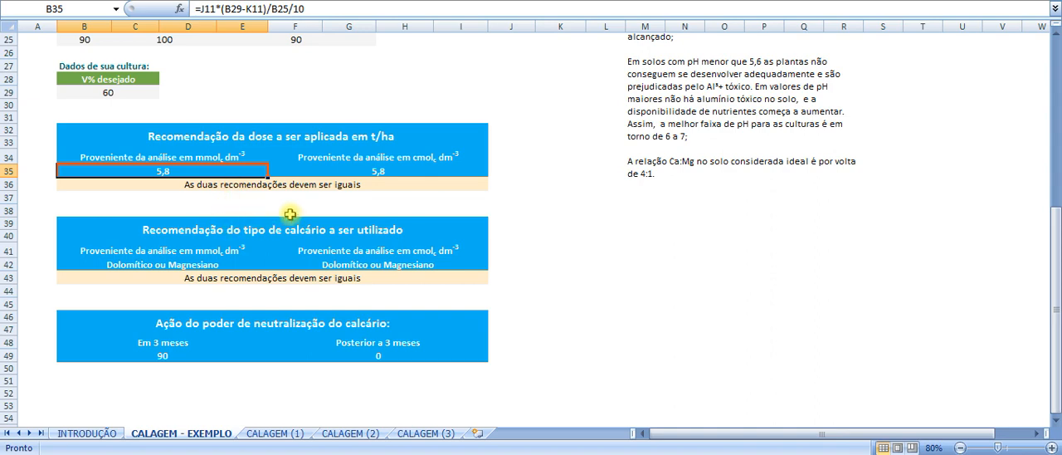
- Inspect the limestone type formula for the mmolc dm-3 analysis and examine the Ação do poder de neutralização block
left_click(396, 232)
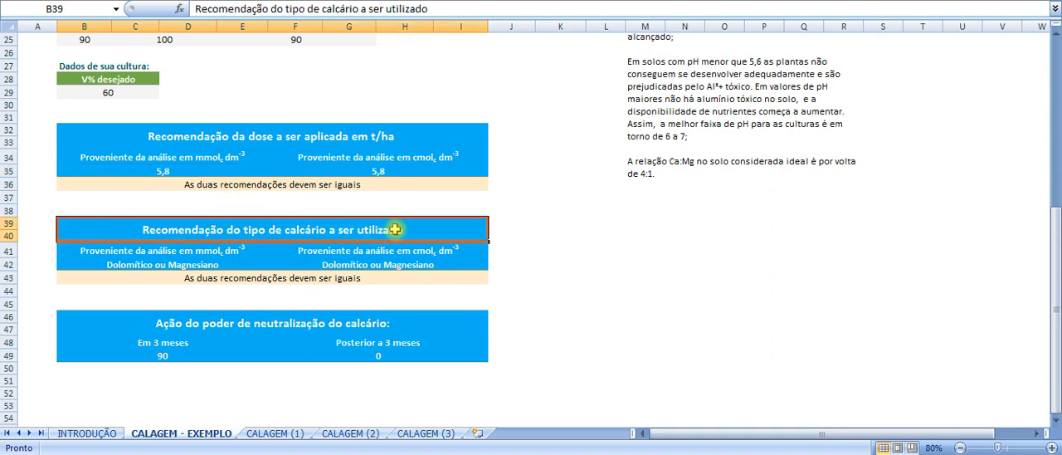
left_click(159, 269)
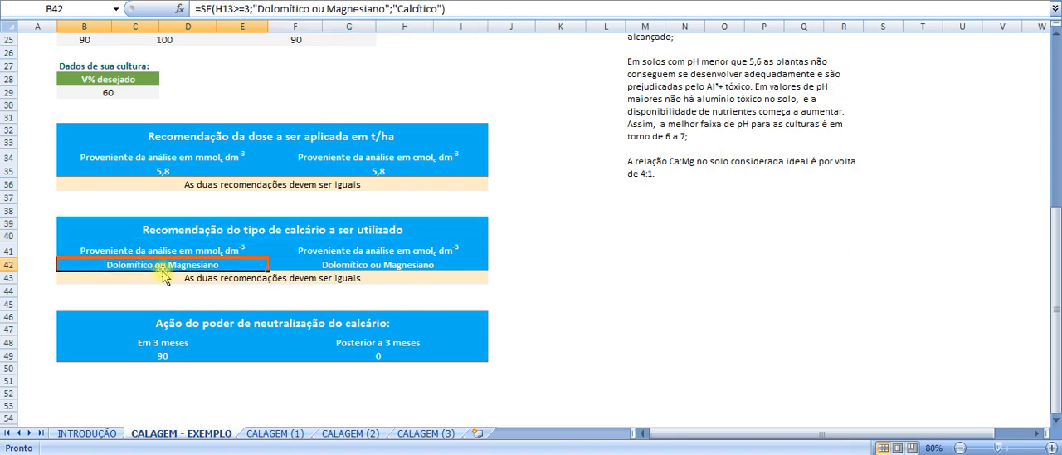
left_click(163, 278)
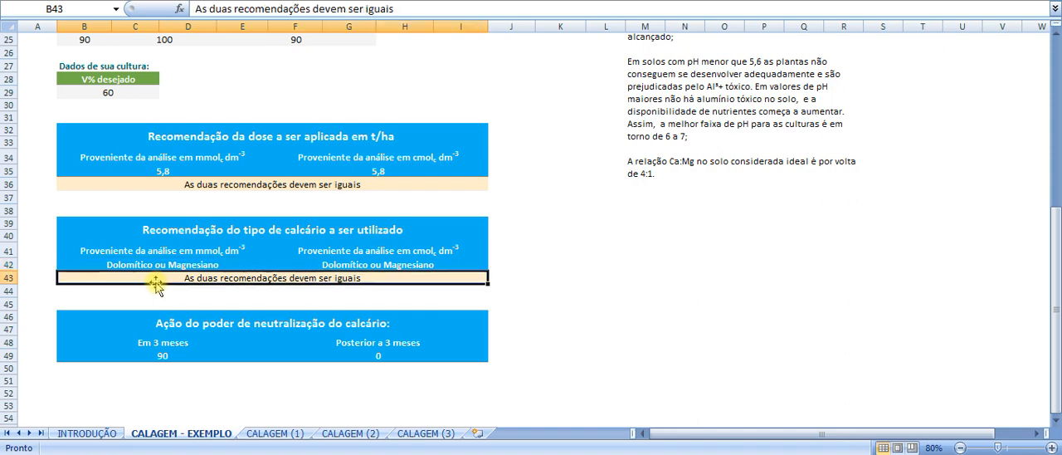
left_click(82, 368)
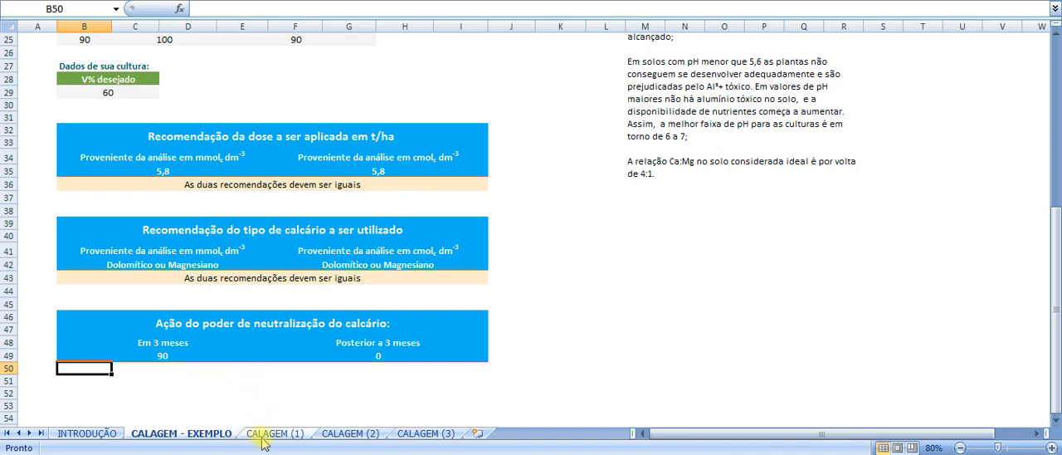
- Open the blank CALAGEM (1) sheet and review its soil, limestone and crop input fields
left_click(295, 436)
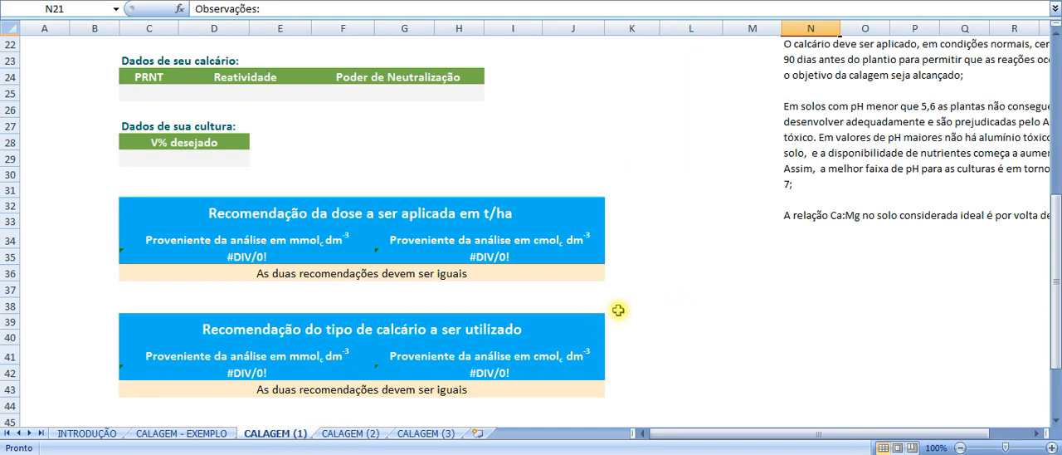
scroll(618, 310, "up", 7)
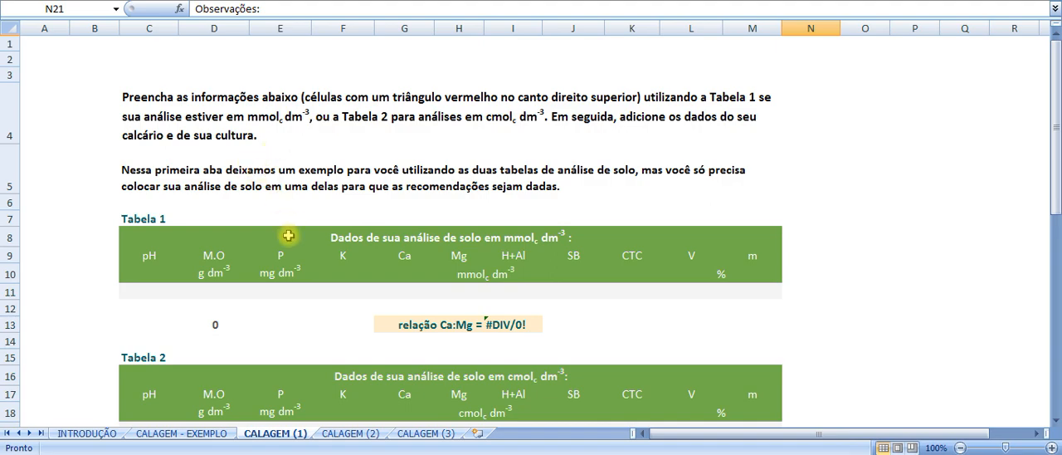
scroll(288, 236, "down", 3)
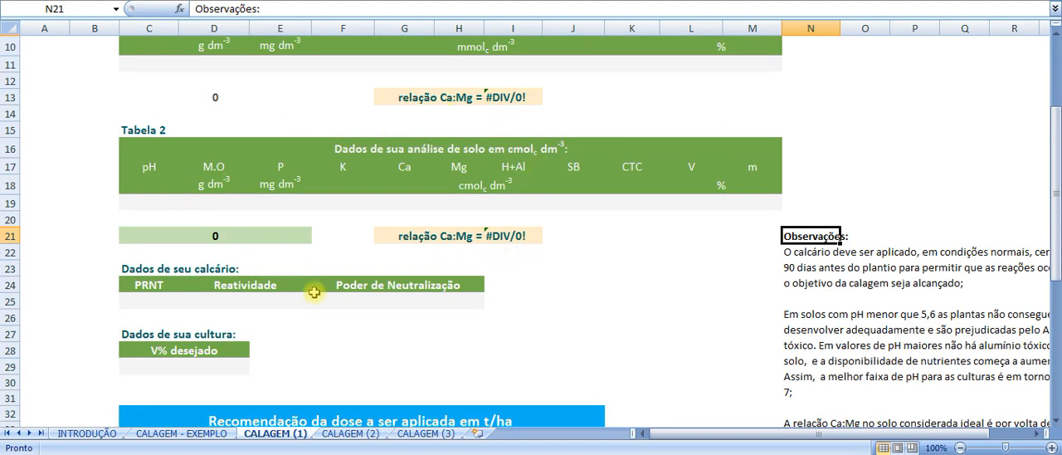
left_click(656, 318)
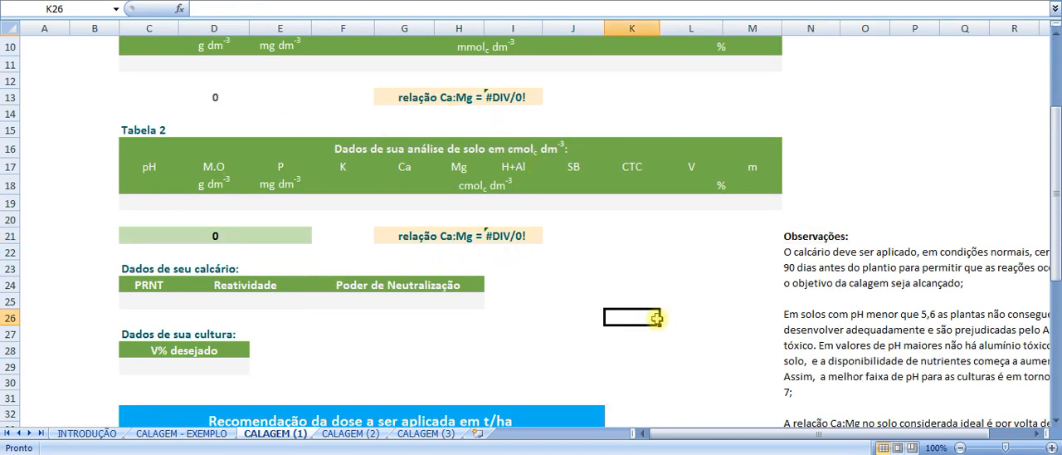
scroll(656, 319, "up", 1)
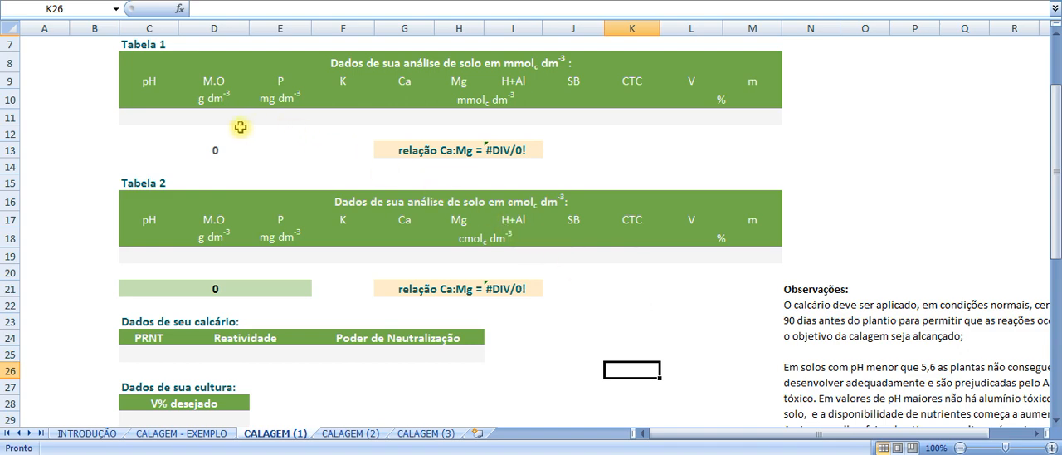
- Examine Tabela 1's blank input row and the filling instructions, then select the pH cell C11
left_click(160, 122)
left_click_drag(154, 119, 735, 112)
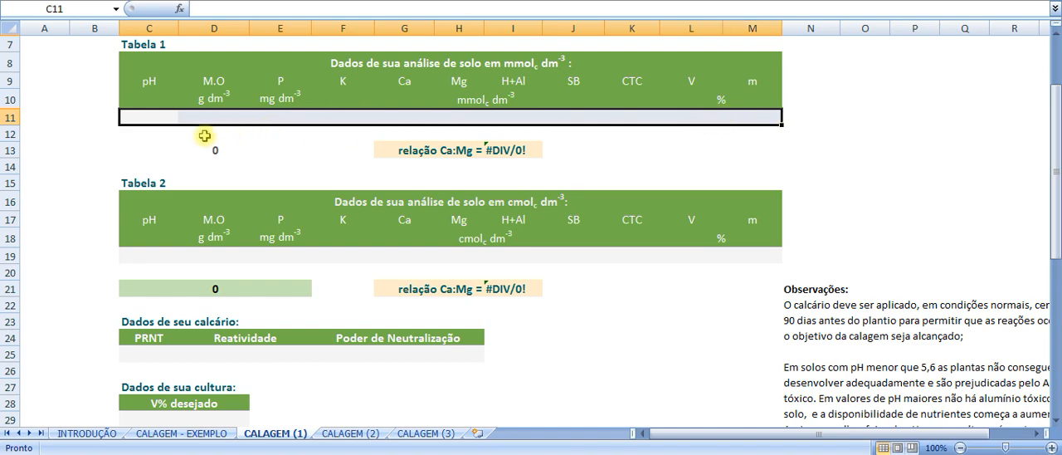
left_click(156, 117)
scroll(170, 119, "up", 1)
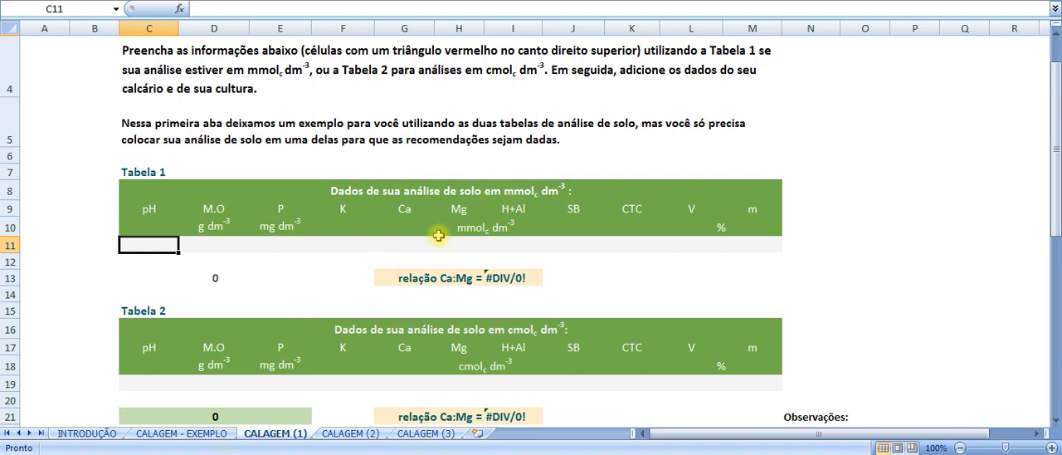
scroll(571, 195, "down", 1)
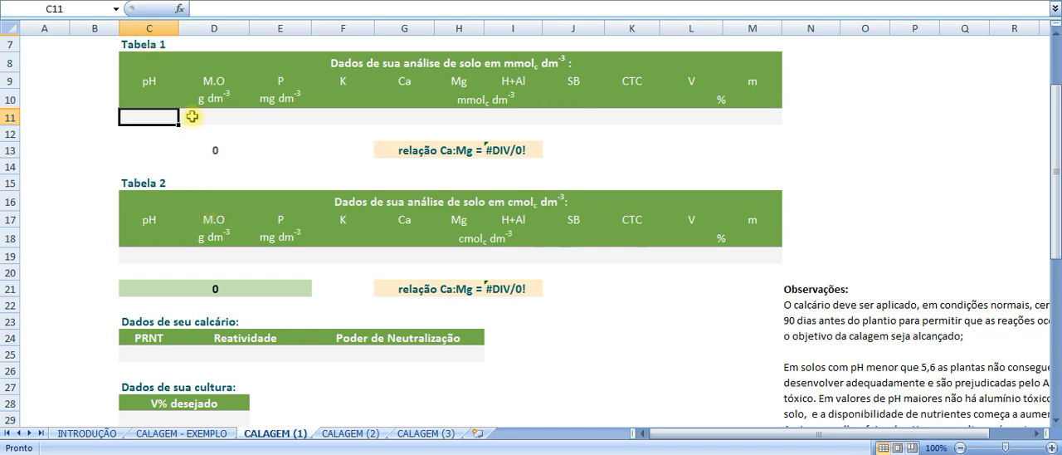
left_click(168, 47)
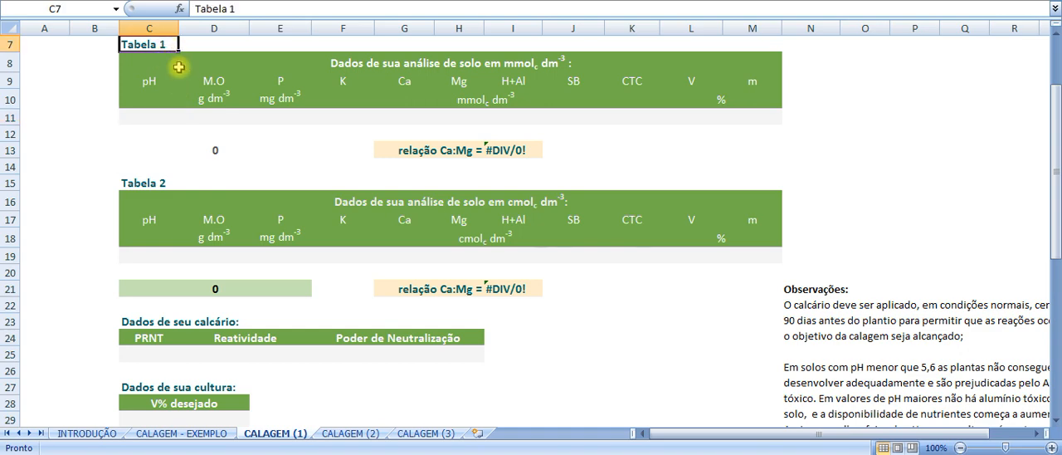
left_click(155, 121)
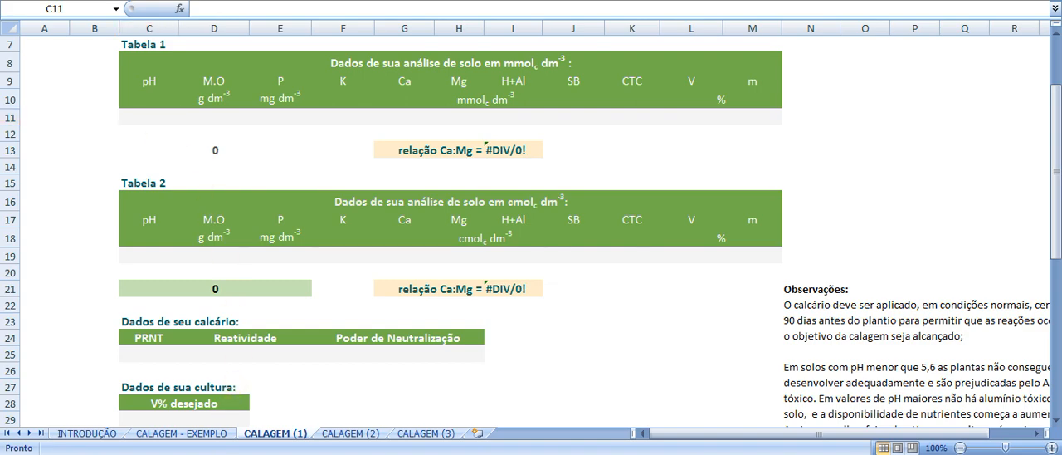
- Switch to the soil analysis report and find the determinations listed under each sample
left_click(218, 454)
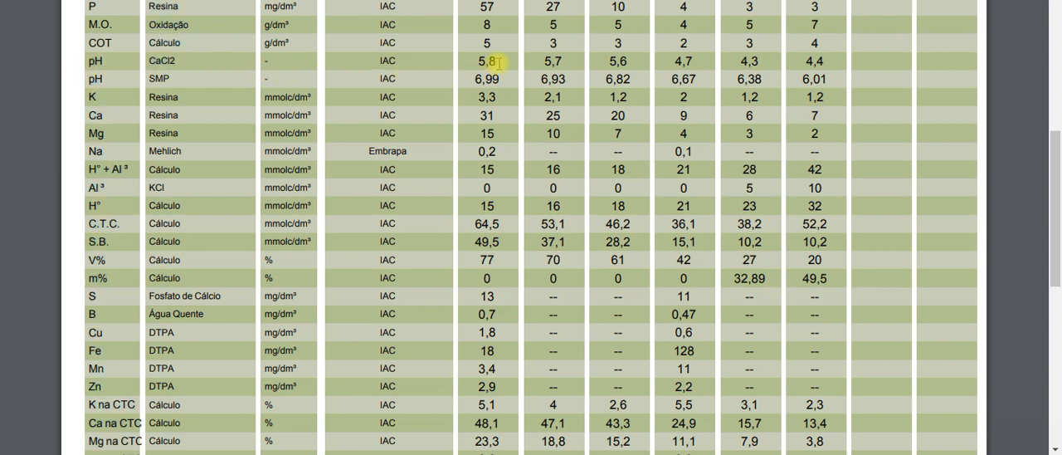
scroll(498, 75, "up", 1)
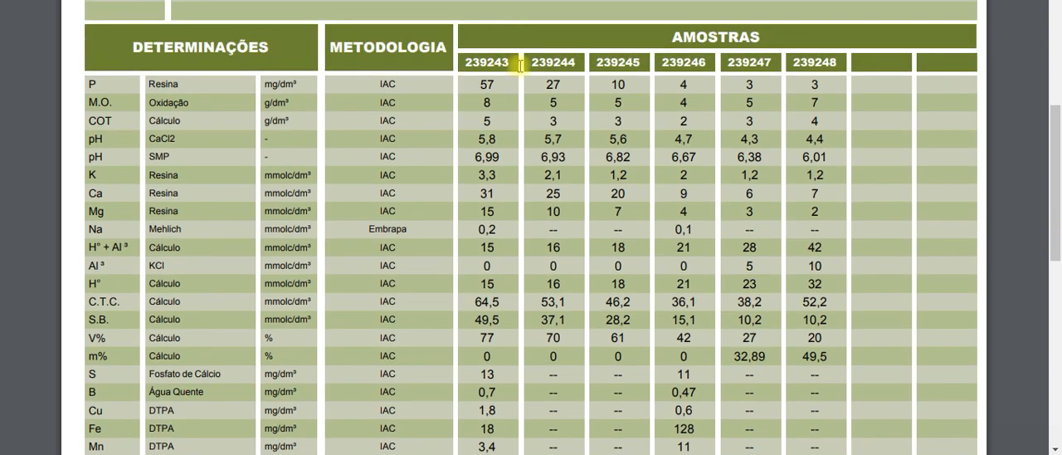
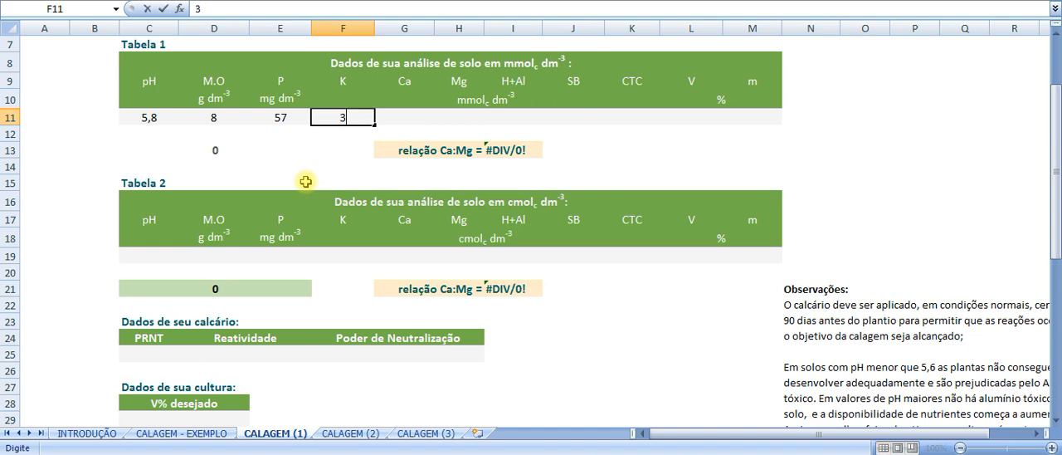
- Enter the first sample's Ca value 31 and Mg value 15 from the soil analysis report into Tabela 1
left_click(406, 116)
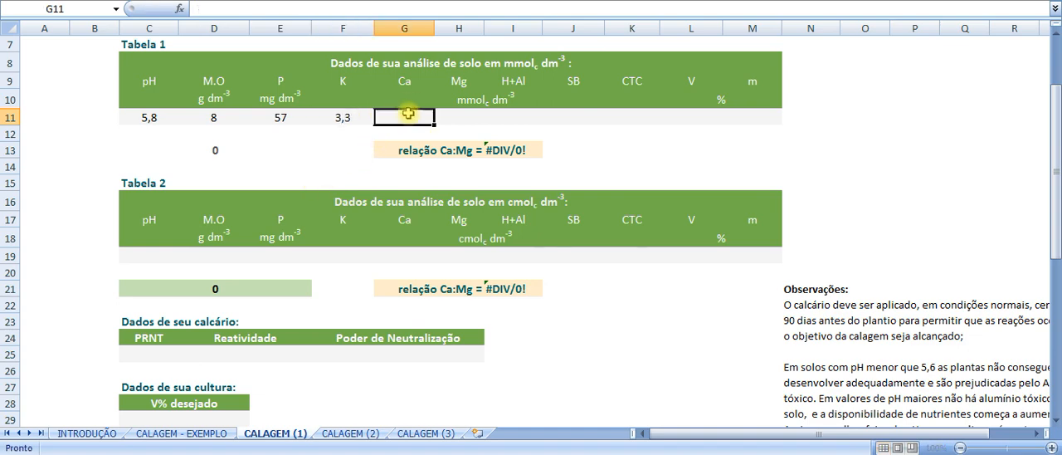
type("31")
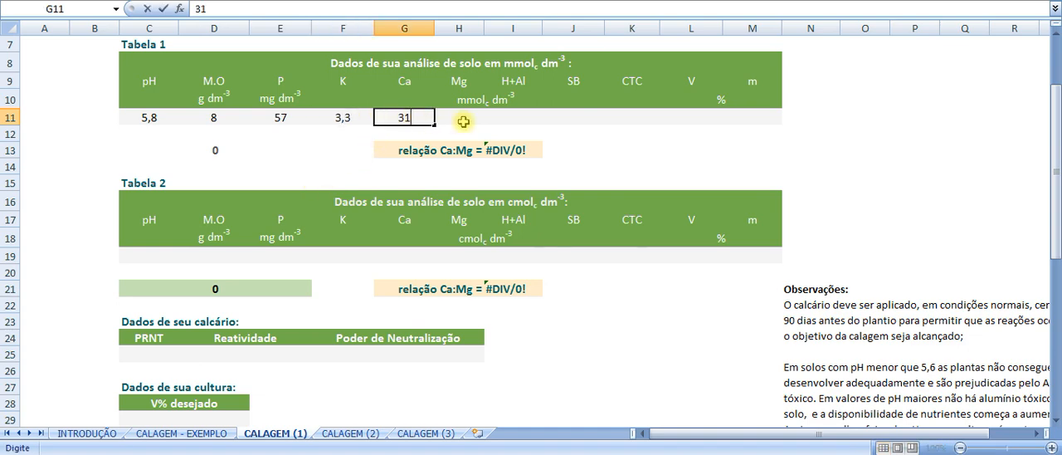
left_click(464, 123)
key("alt+Tab")
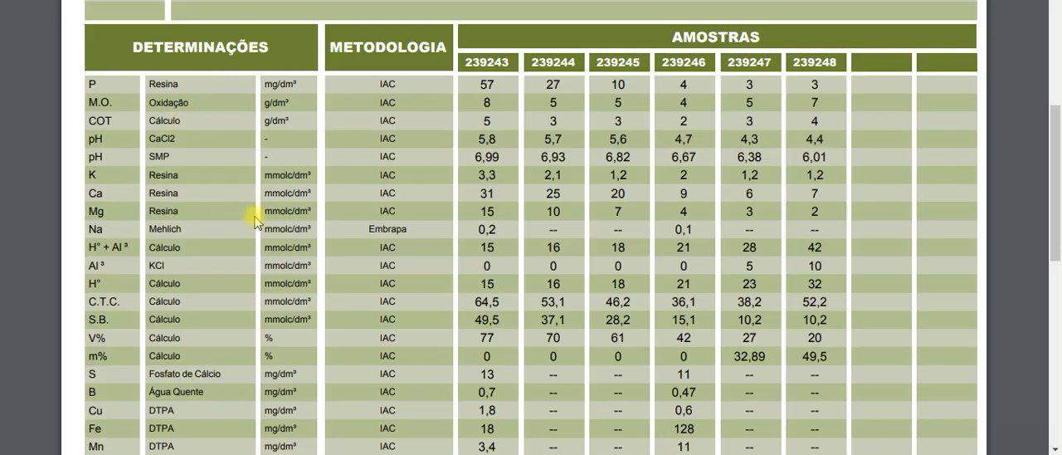
key("alt+Tab")
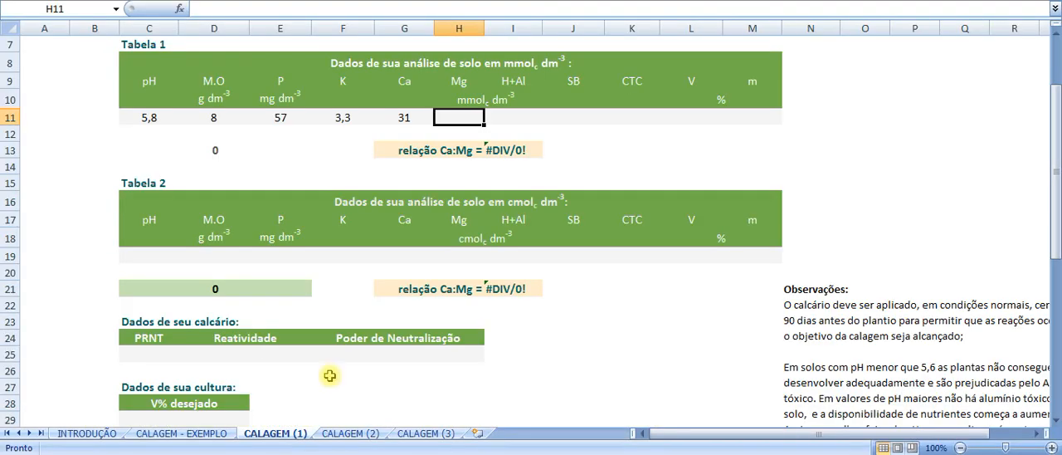
type("1")
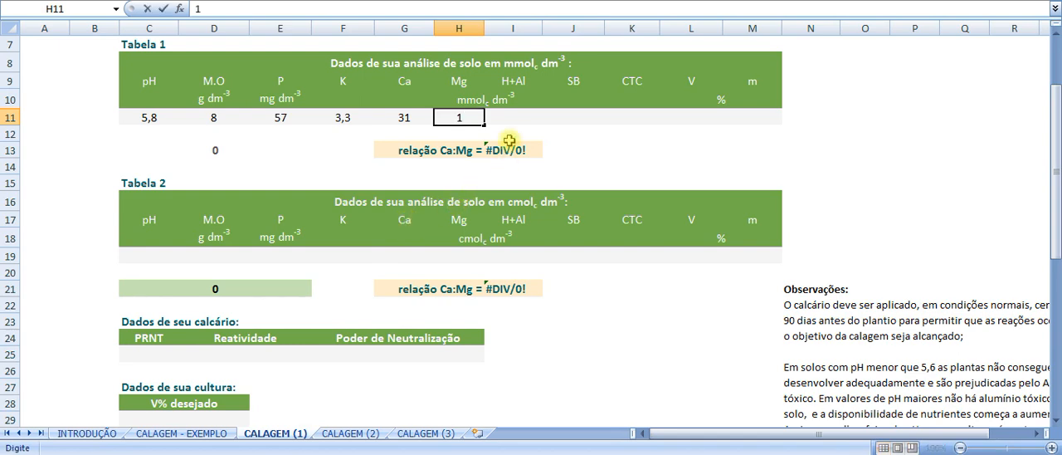
type("5")
- Look up the first sample's H+Al in the soil report and enter 15 under H+Al in Tabela 1
left_click(507, 119)
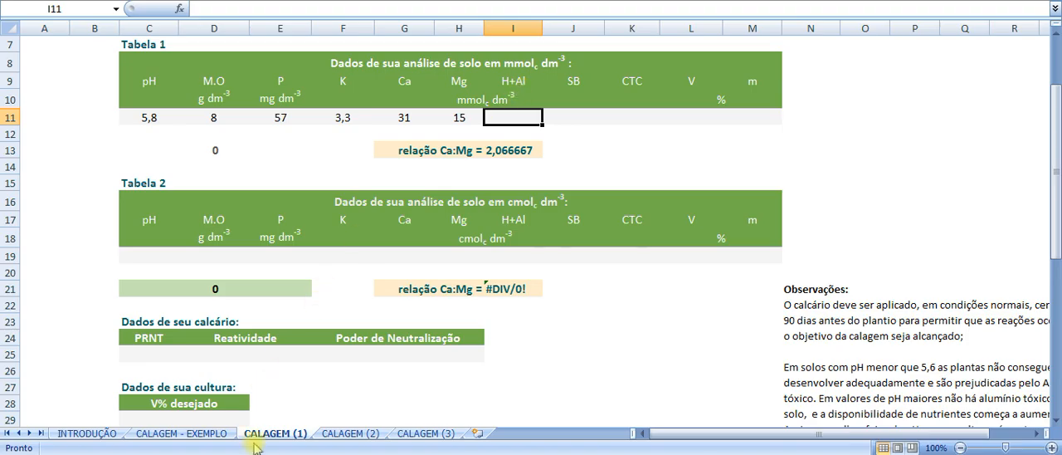
key("alt+Tab")
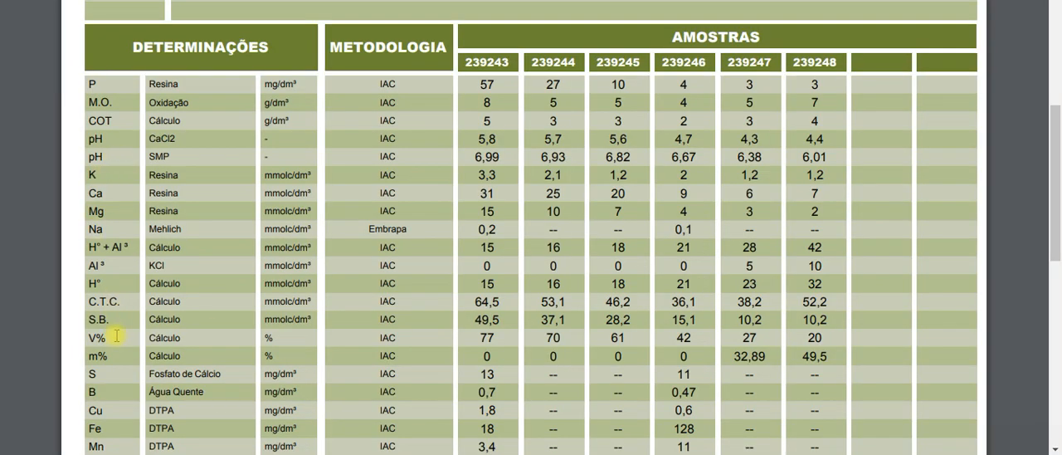
scroll(117, 337, "down", 1)
scroll(117, 337, "down", 1)
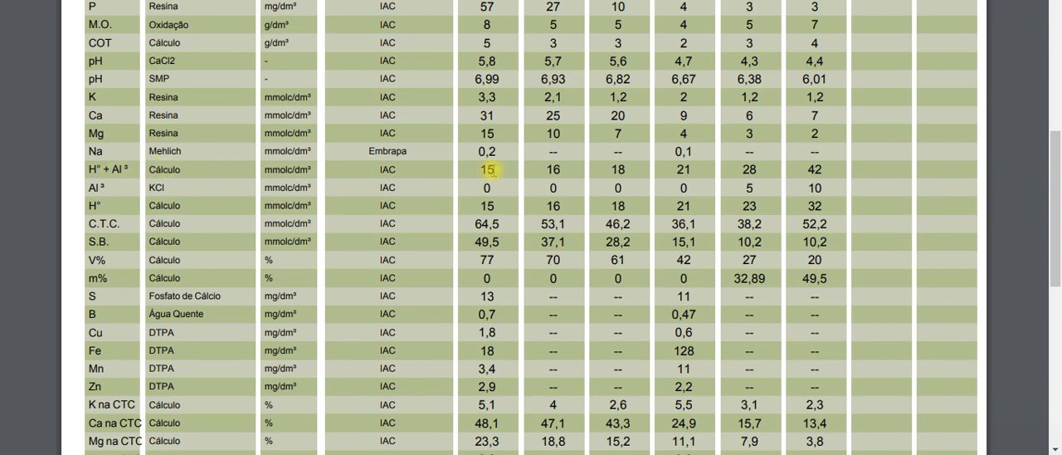
key("alt+Tab")
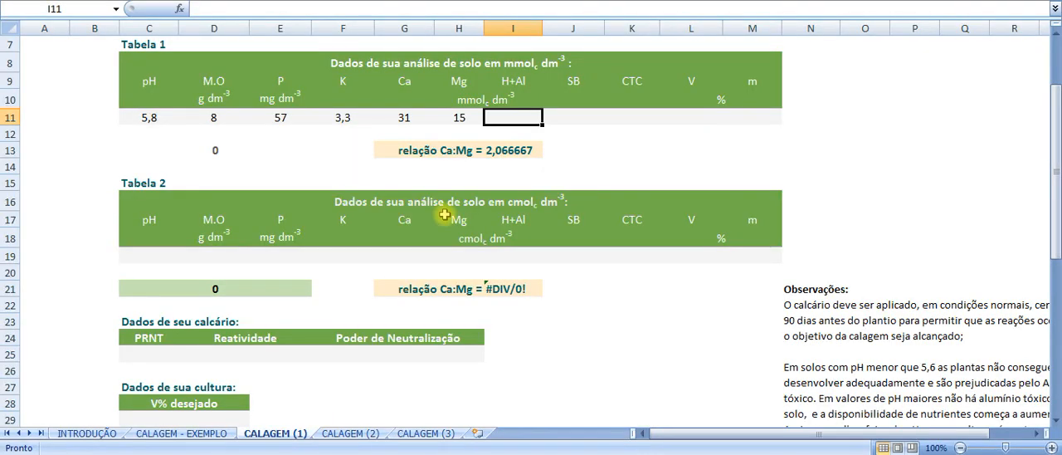
type("15")
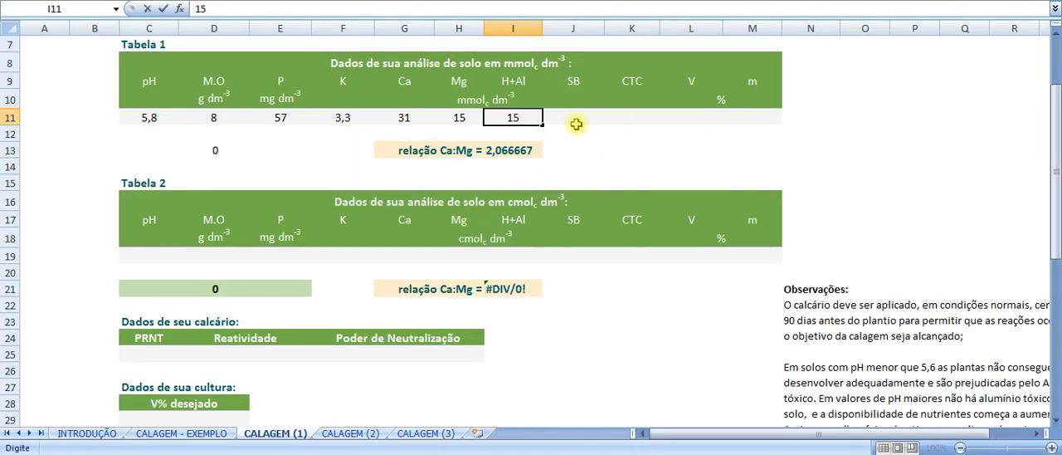
- Find the first sample's S.B. in the soil report and enter 49,5 under SB in Tabela 1
left_click(574, 115)
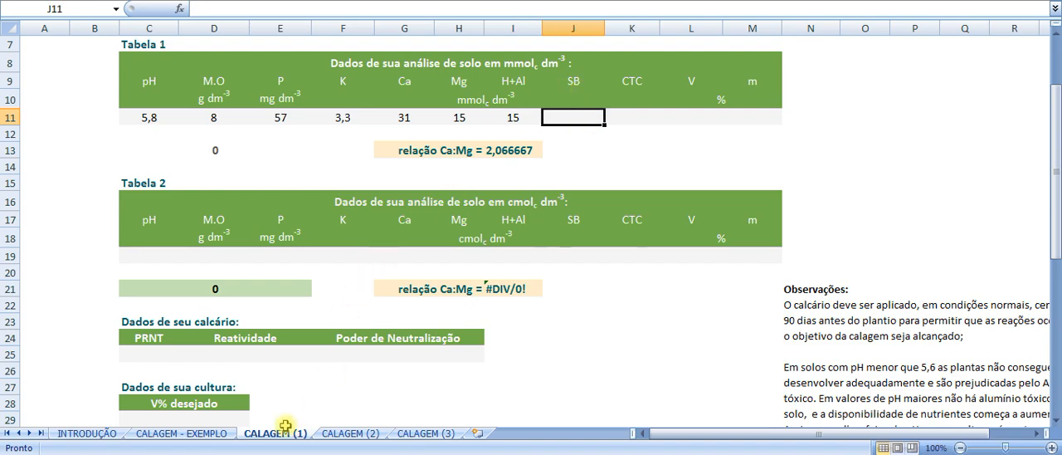
left_click(285, 454)
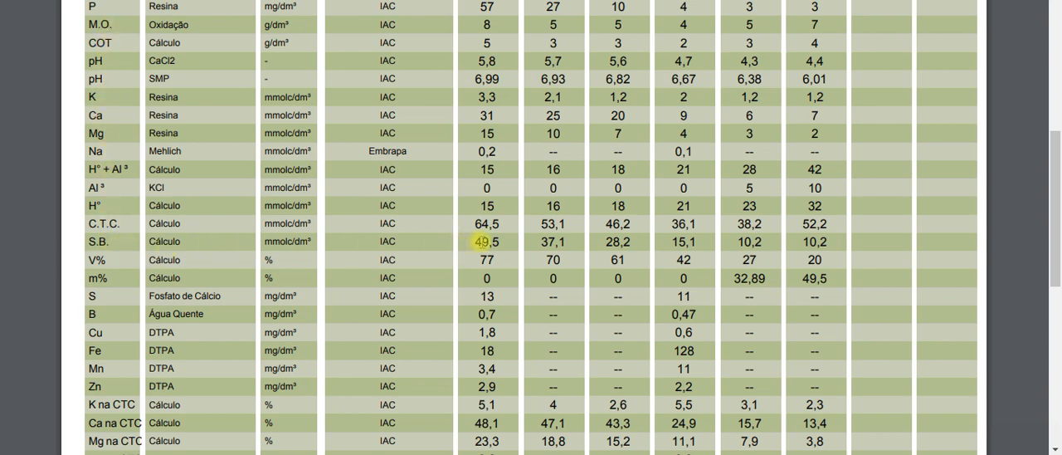
left_click_drag(477, 242, 503, 241)
key("alt+Tab")
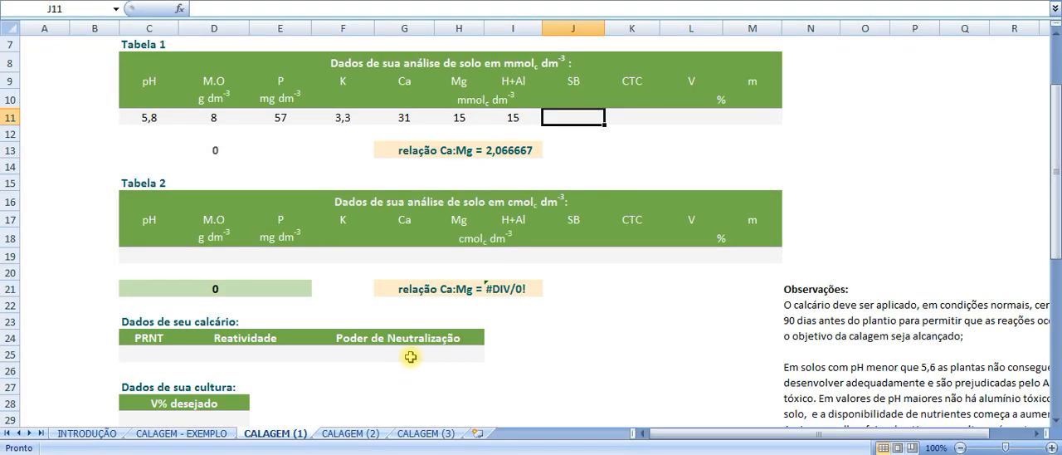
type("4")
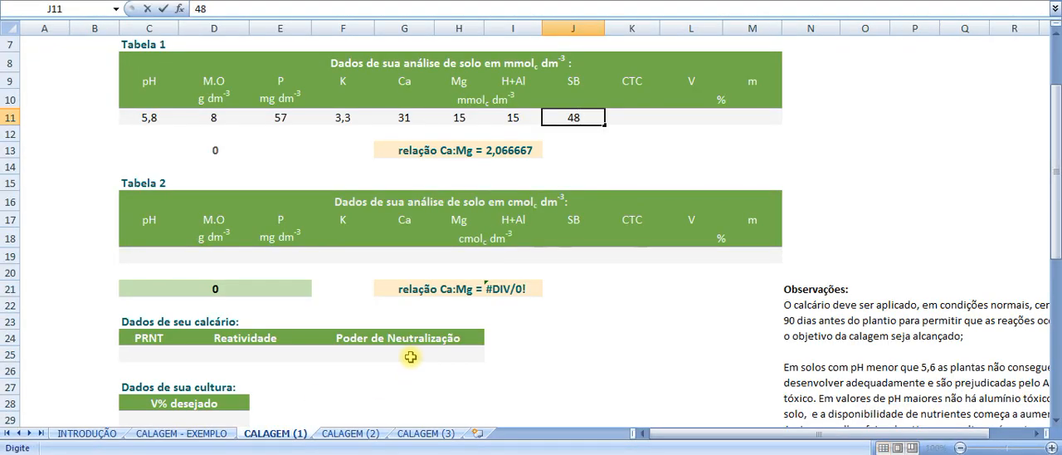
type("9,5")
- Find the first sample's C.T.C. in the soil report and enter 64,5 under CTC in Tabela 1
left_click(631, 131)
left_click(644, 119)
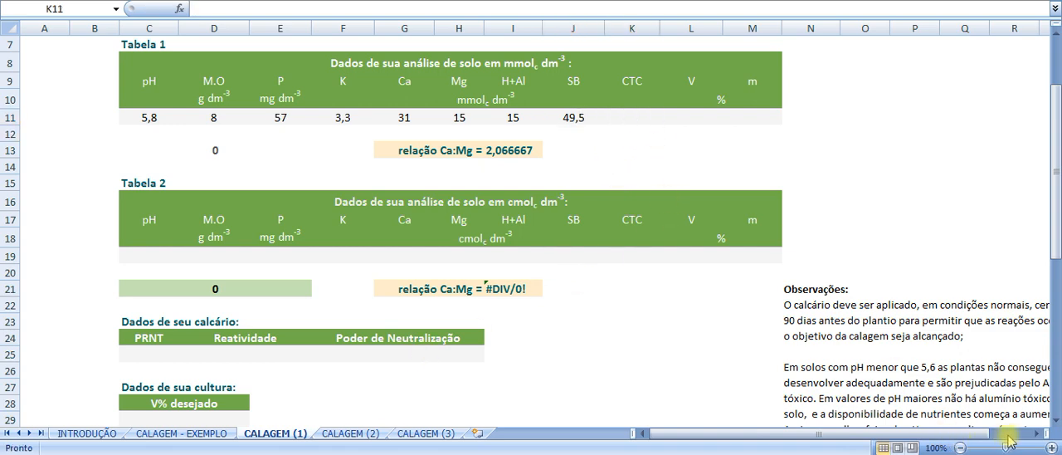
left_click(637, 118)
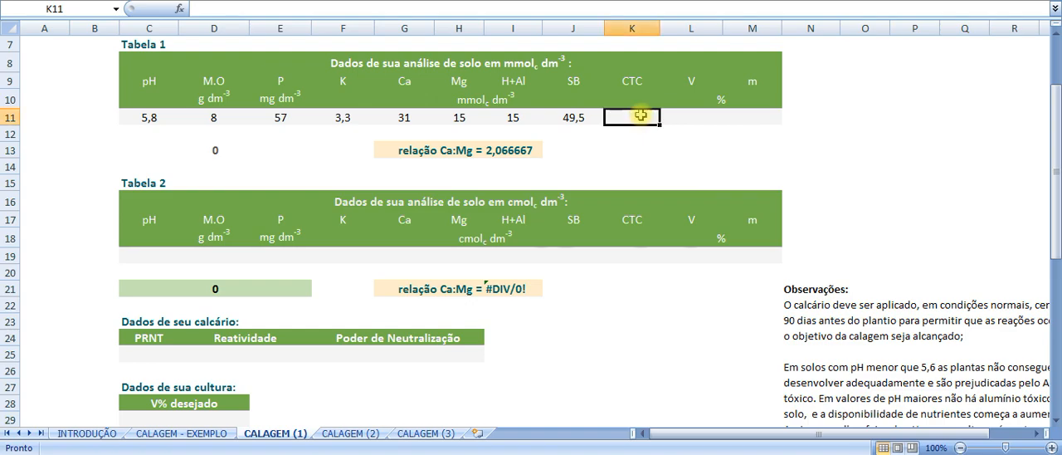
left_click(281, 454)
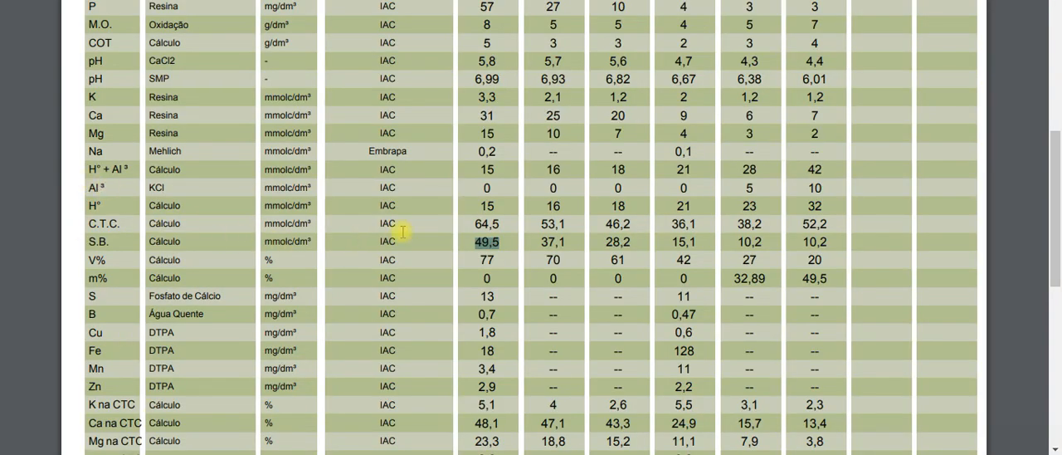
left_click_drag(477, 224, 503, 225)
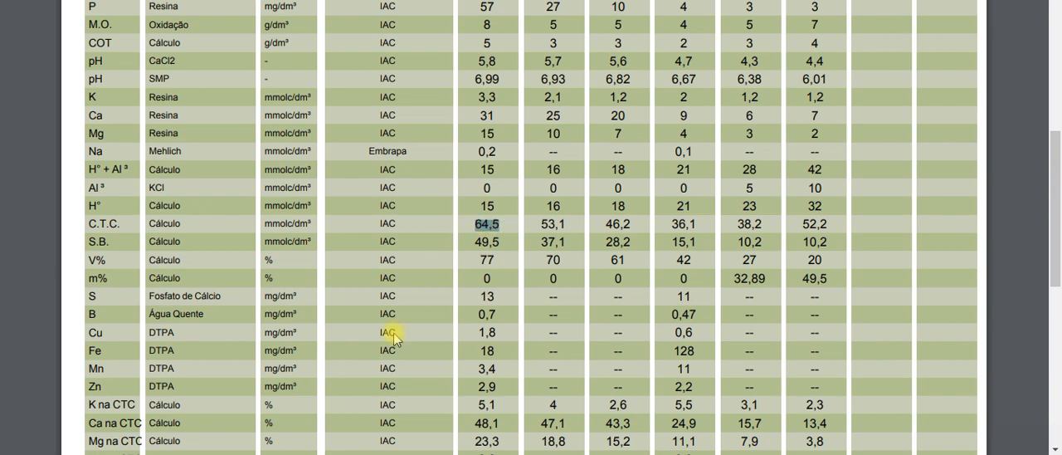
left_click(264, 453)
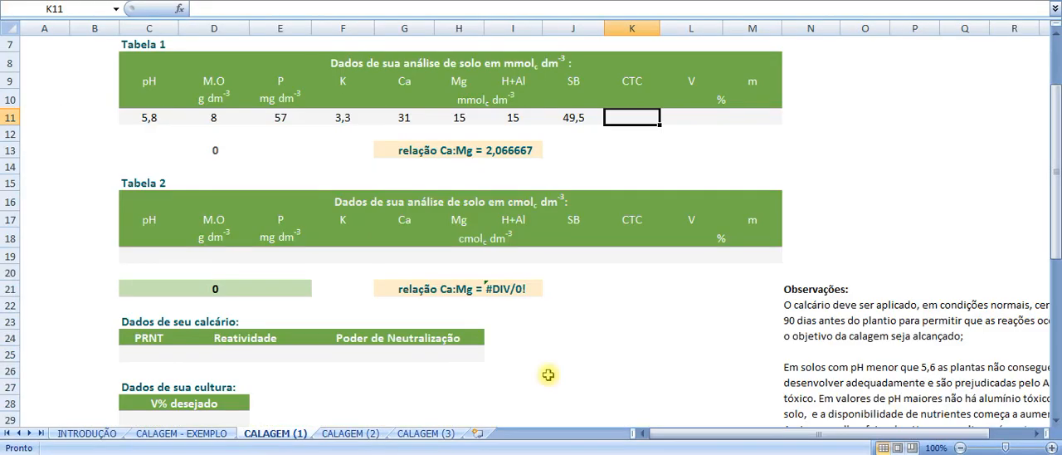
type("64")
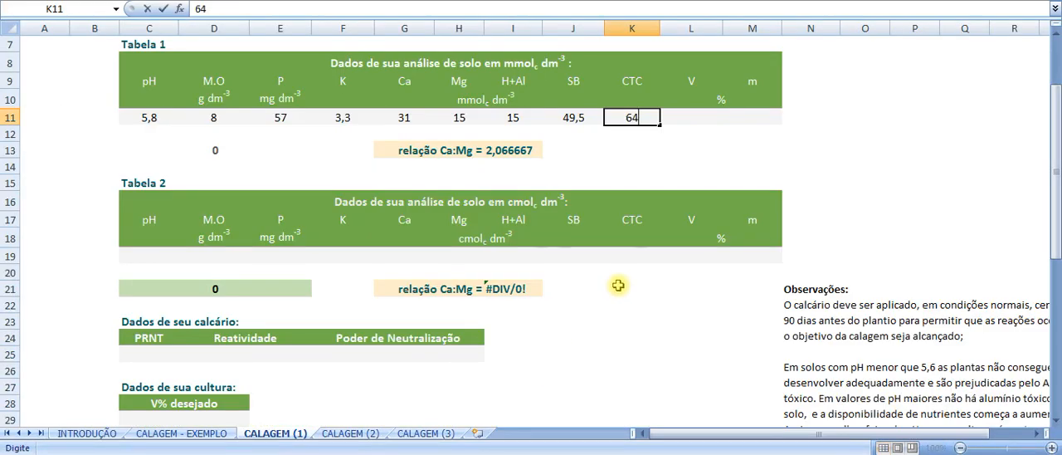
type(",5")
- Complete Tabela 1 with the first sample's percentages from the soil report: V 77 and m 0
left_click(701, 123)
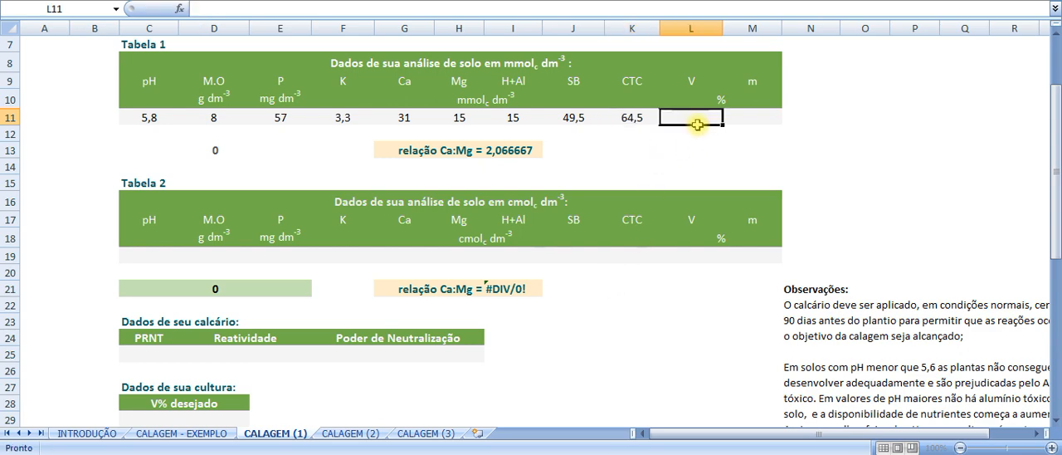
left_click(720, 103)
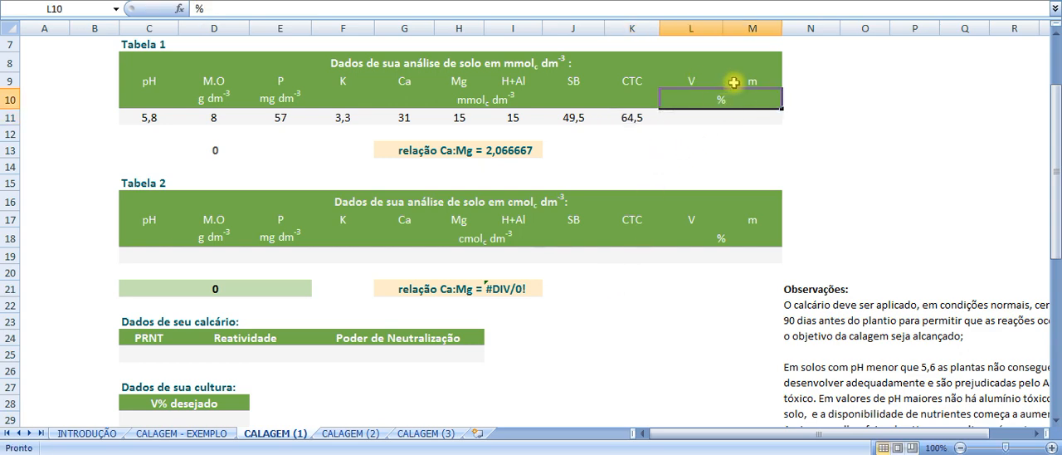
left_click(230, 454)
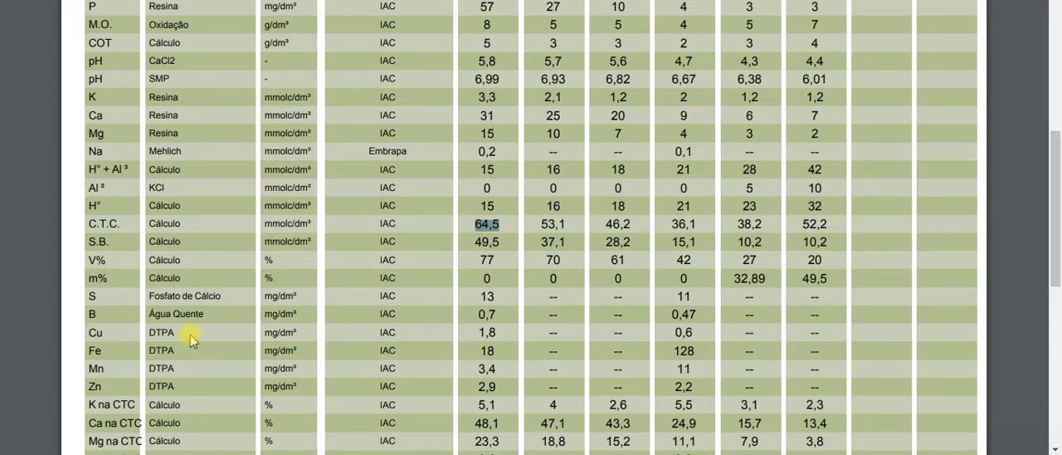
double_click(488, 260)
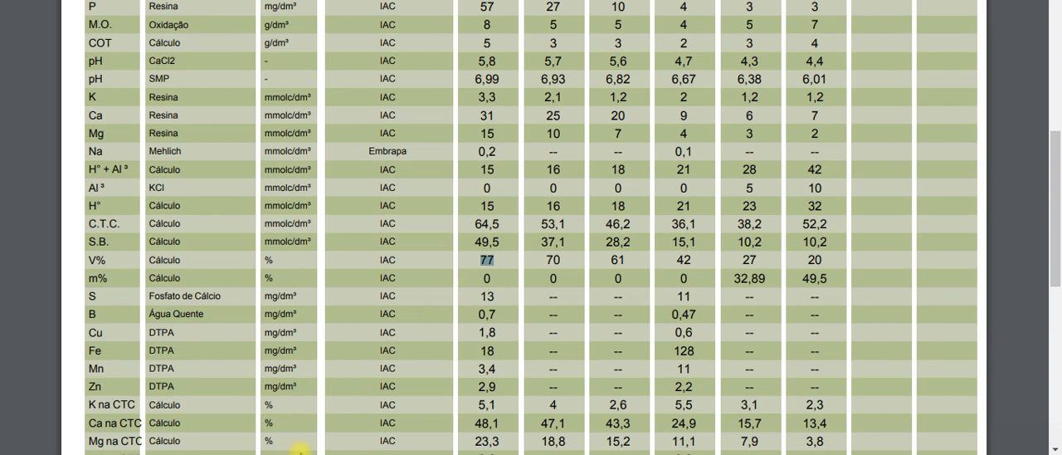
key("alt+Tab")
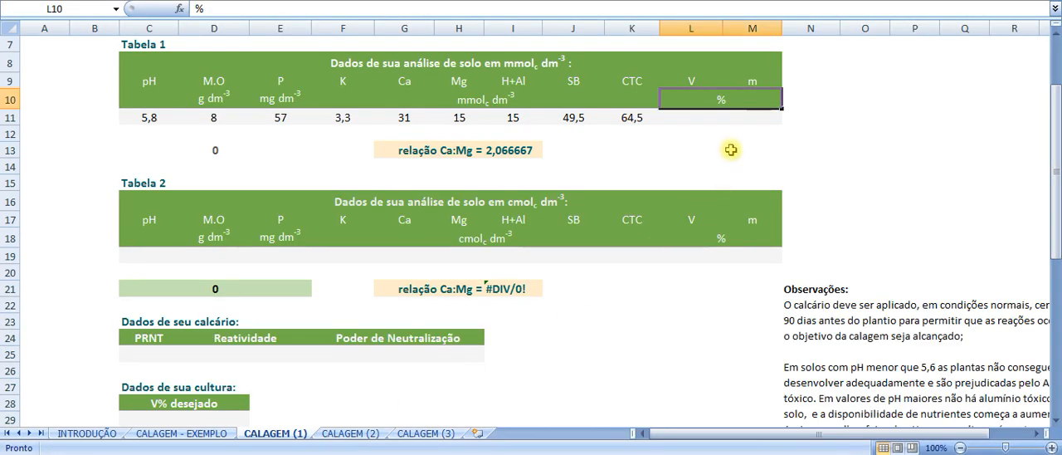
left_click(694, 118)
type("77")
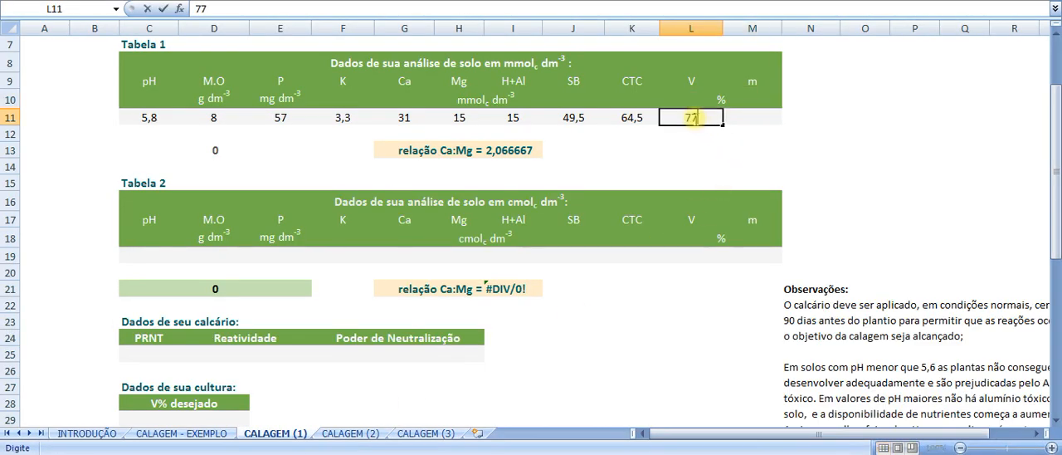
left_click(753, 117)
type("0")
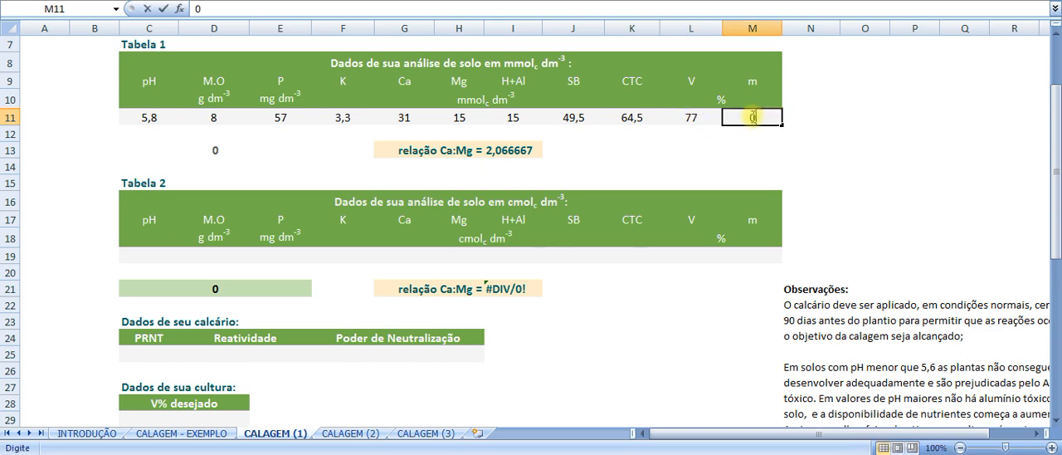
left_click(752, 134)
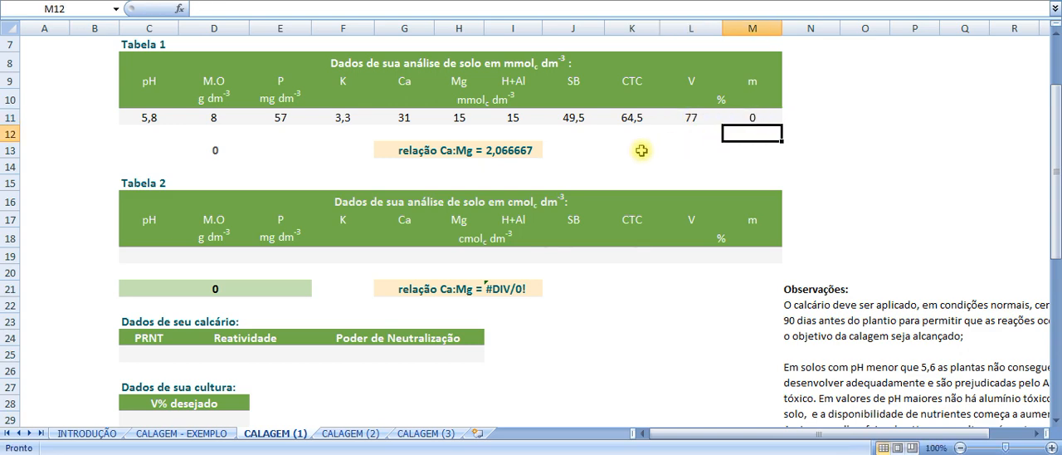
- Examine Tabela 1's relação Ca:Mg formula and read the web article on Embrapa's ideal calcium-magnesium ratio, returning to the spreadsheet
left_click_drag(149, 117, 768, 117)
left_click(762, 133)
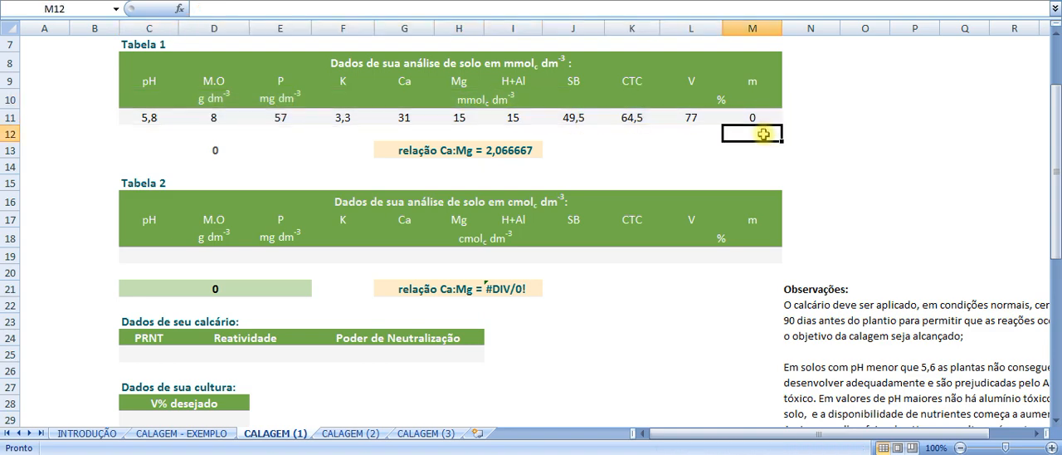
left_click(515, 149)
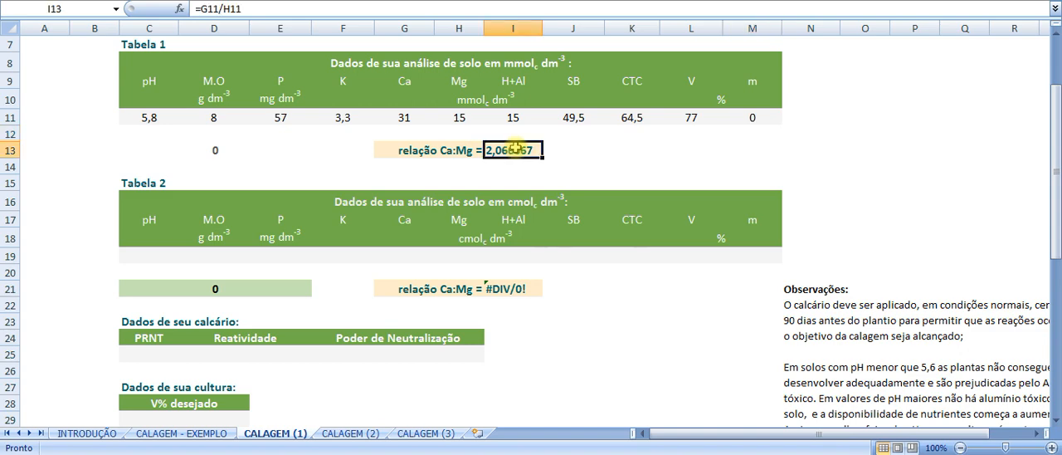
left_click_drag(398, 154, 515, 151)
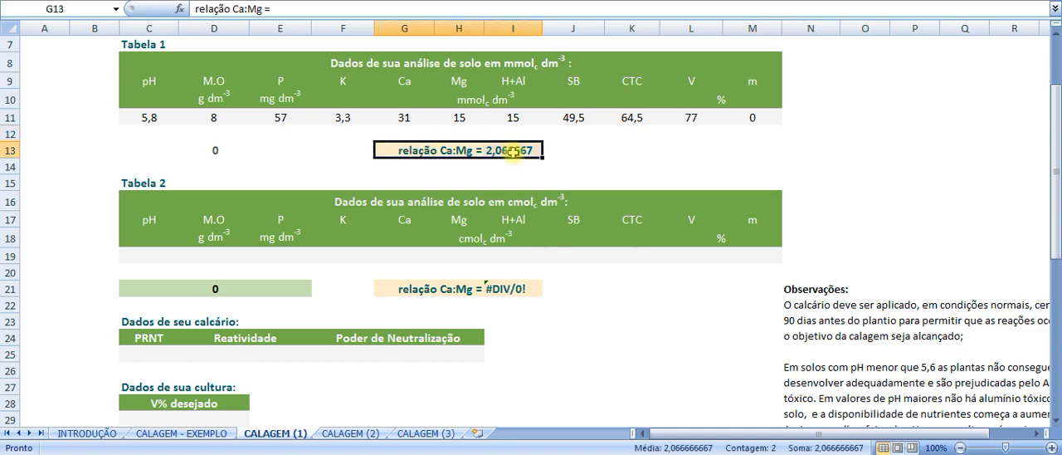
left_click(236, 452)
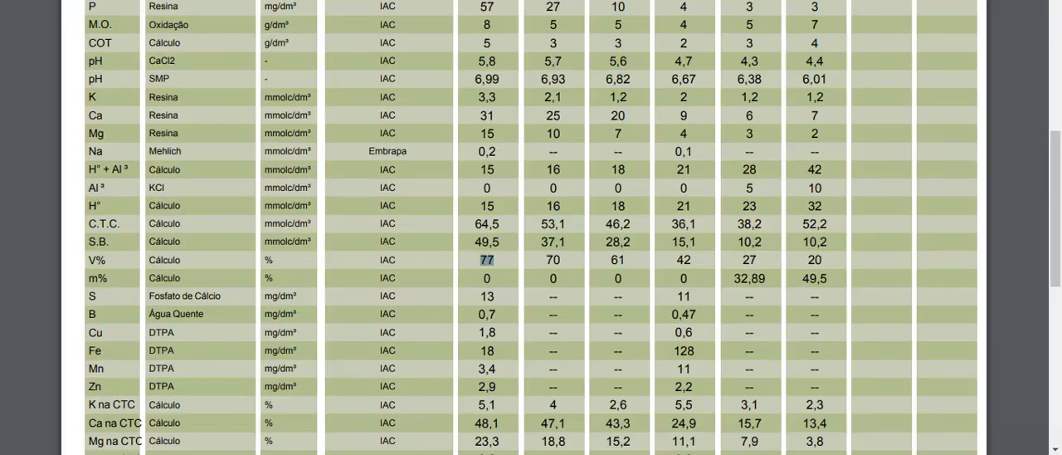
left_click(225, 2)
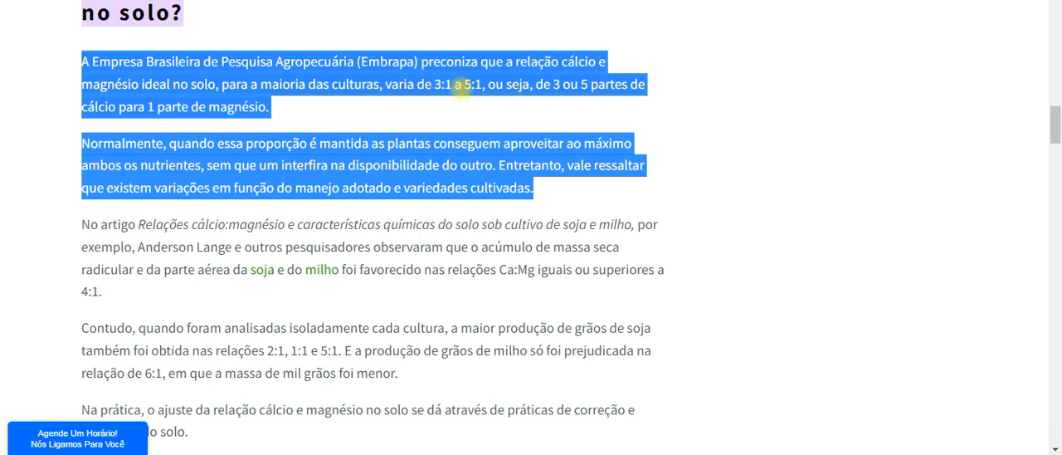
left_click(283, 454)
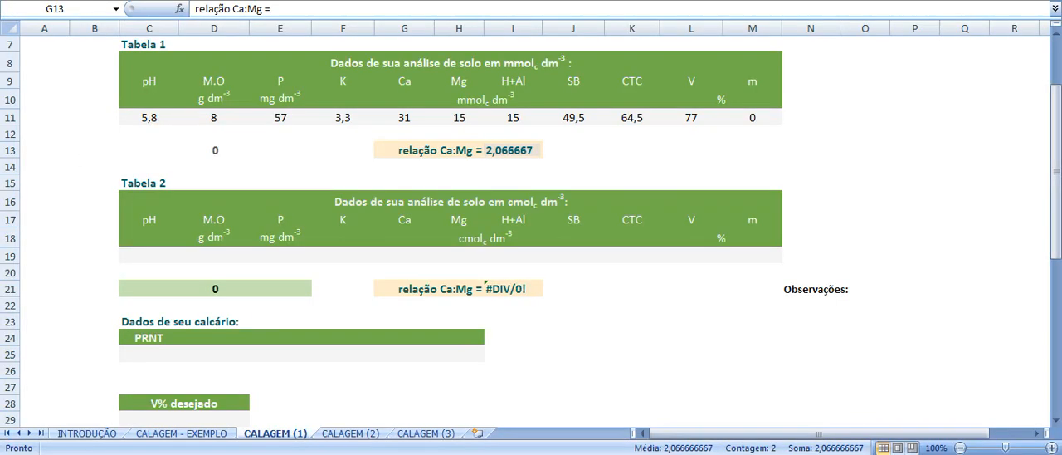
- Review Tabela 1's relação Ca:Mg formula and the PRNT, Reatividade and Poder de Neutralização cells of the limestone data
left_click(544, 167)
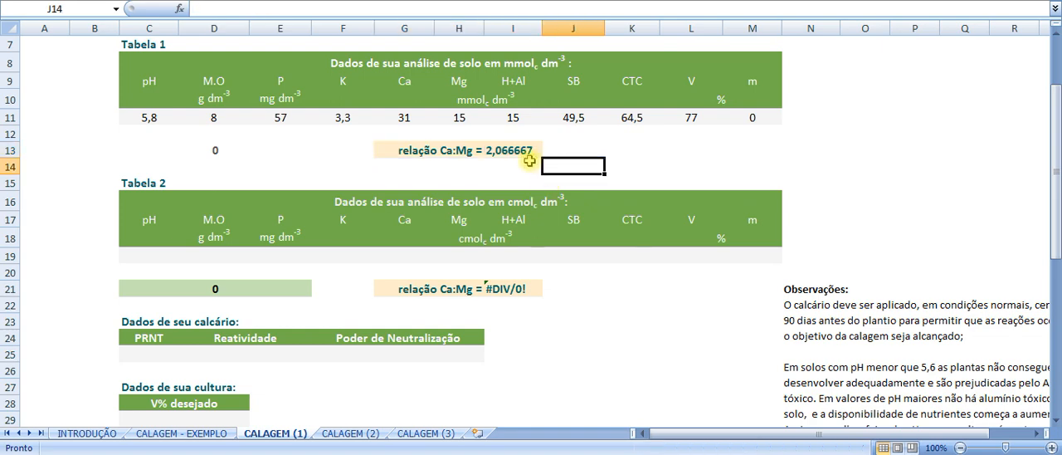
left_click(524, 153)
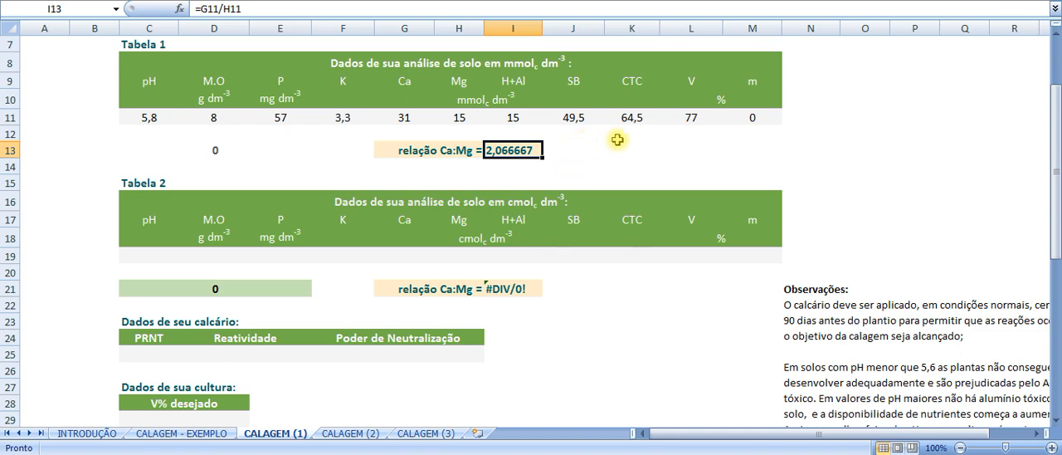
scroll(623, 159, "down", 3)
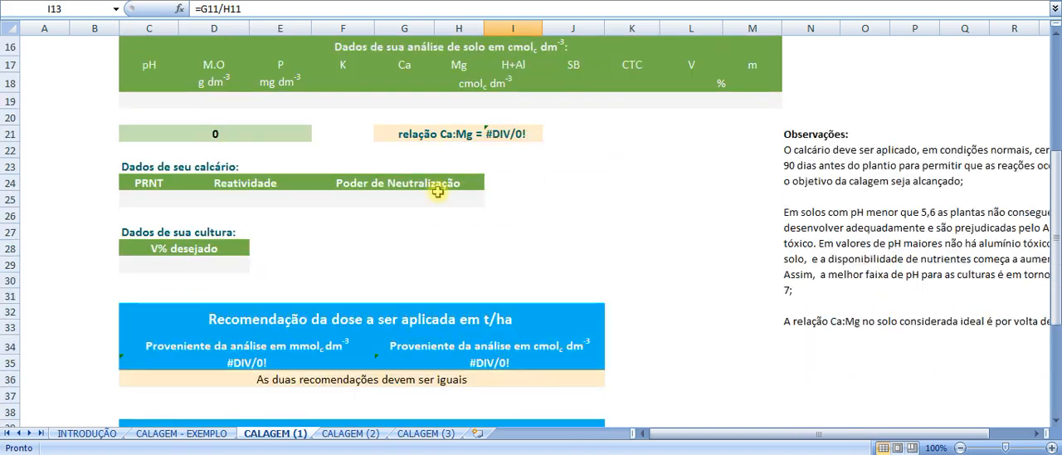
left_click(174, 199)
left_click(272, 199)
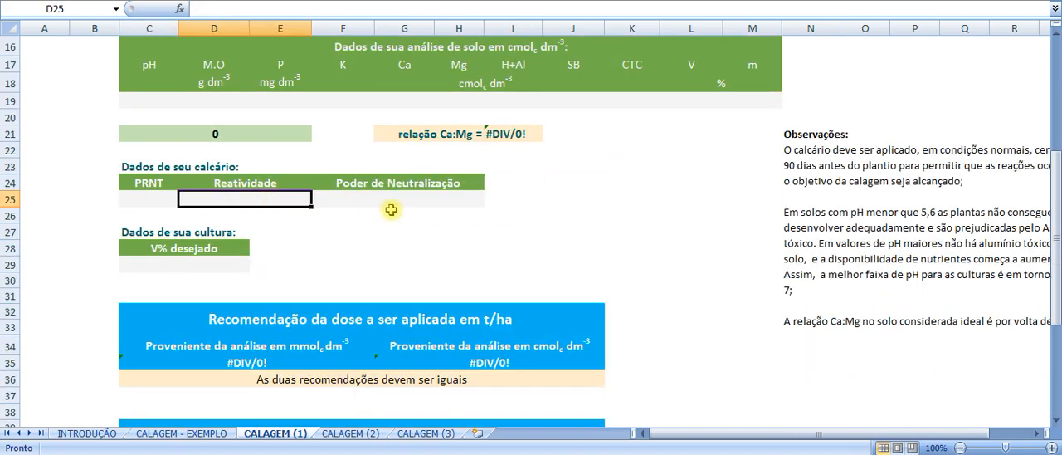
left_click(245, 161)
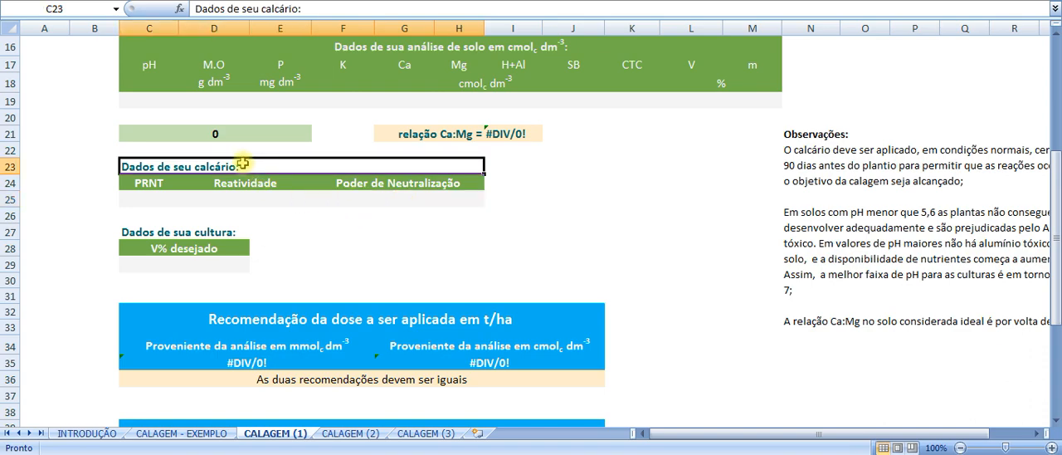
- Copy the limestone data (PRNT 90, Reatividade 100, Poder de Neutralização 90) from the CALAGEM - EXEMPLO sheet into the same cells of CALAGEM (1)
left_click(211, 436)
scroll(246, 229, "up", 2)
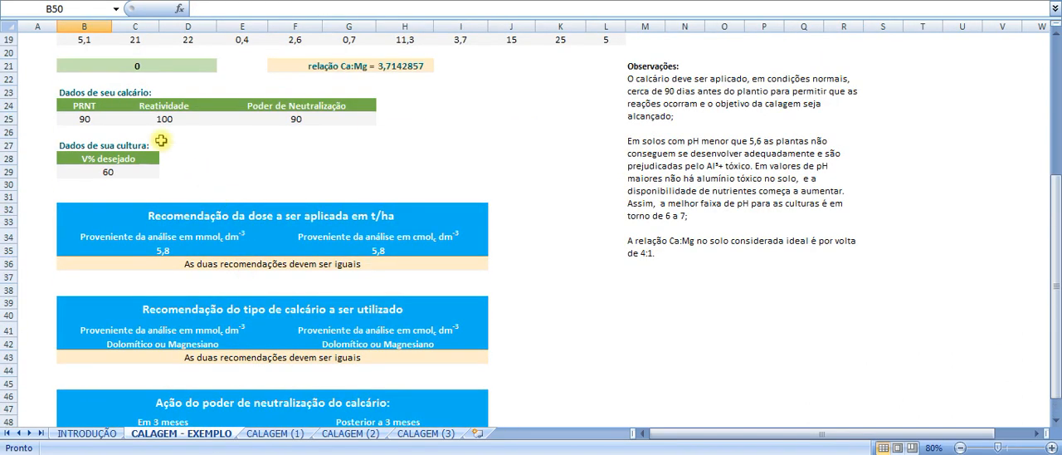
left_click(87, 118)
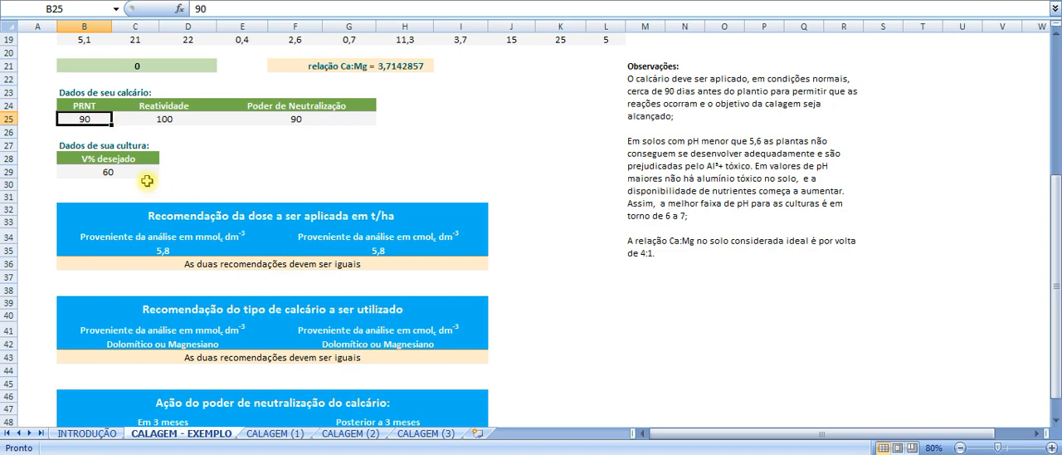
scroll(147, 183, "up", 1)
left_click_drag(99, 167, 258, 163)
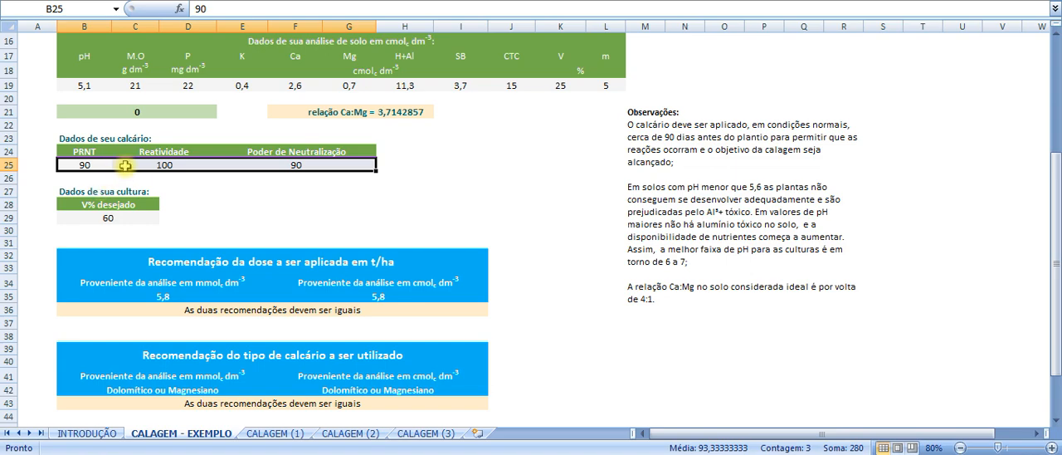
key("ctrl+c")
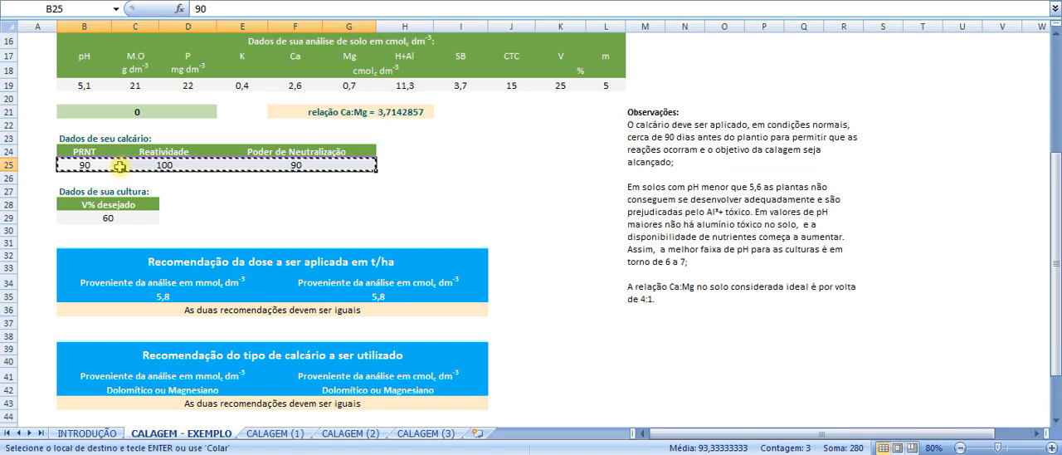
left_click(272, 434)
left_click(158, 199)
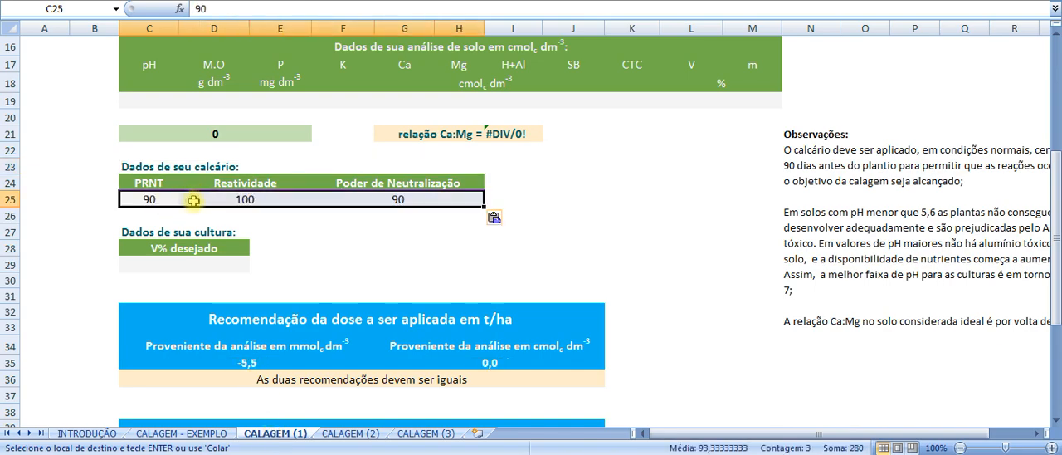
left_click(350, 215)
left_click(407, 199)
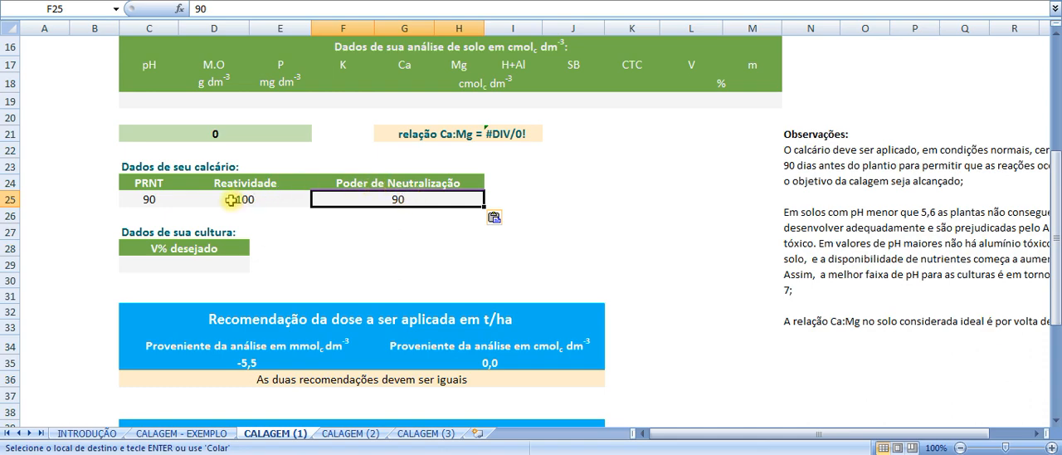
- Set the crop's V% desejado to 80
scroll(237, 199, "down", 2)
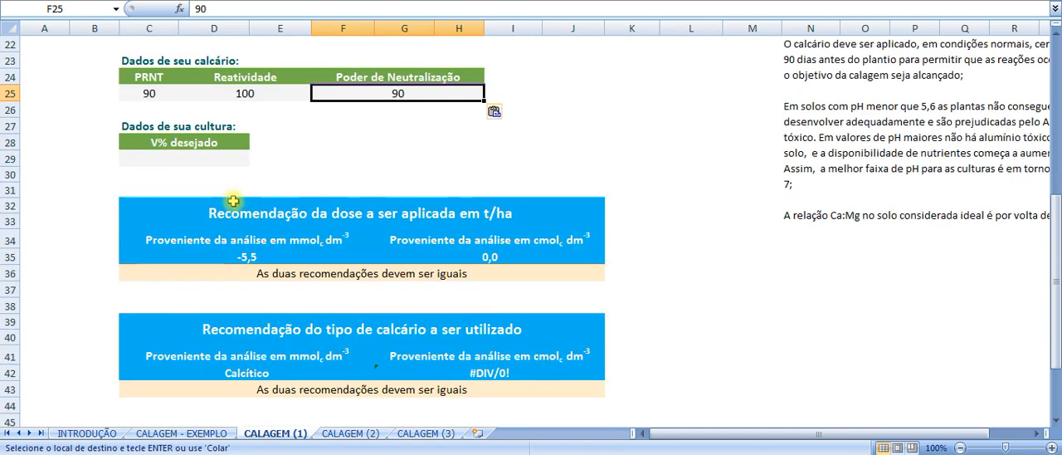
left_click(181, 127)
left_click(153, 147)
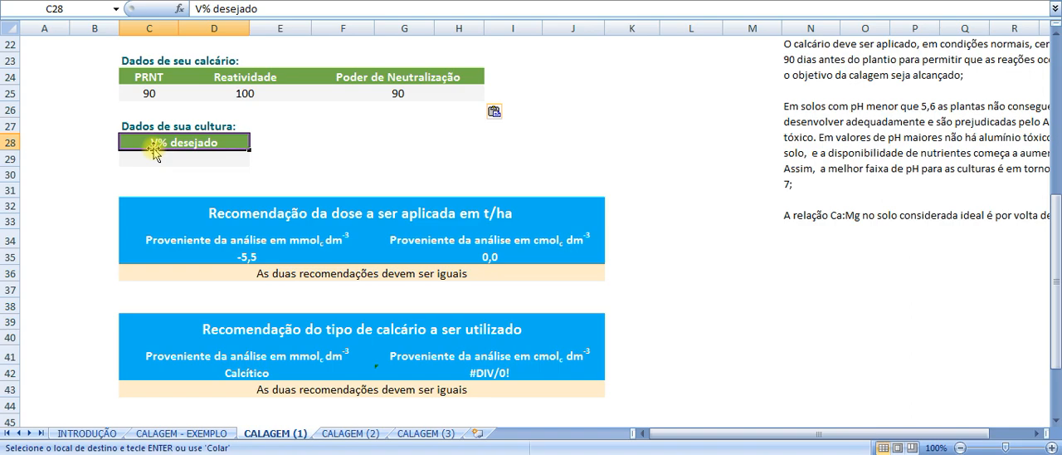
left_click(209, 153)
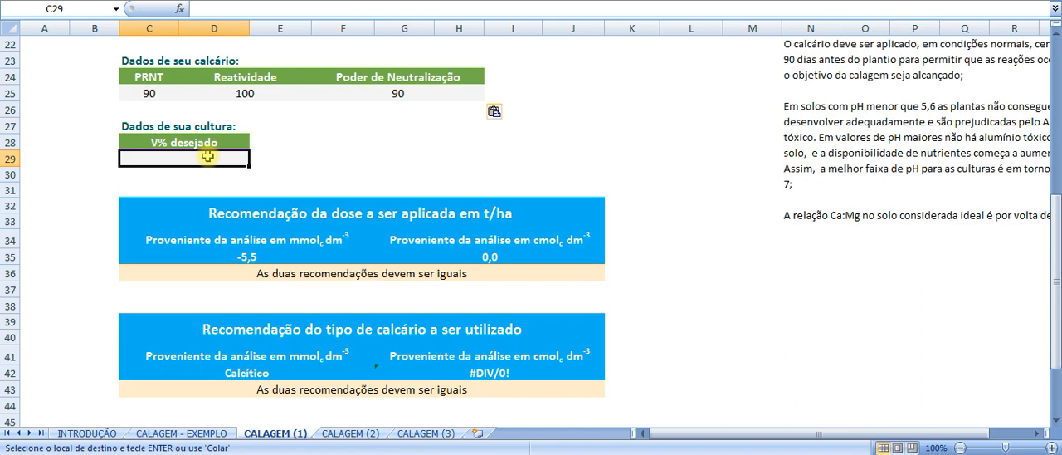
type("80")
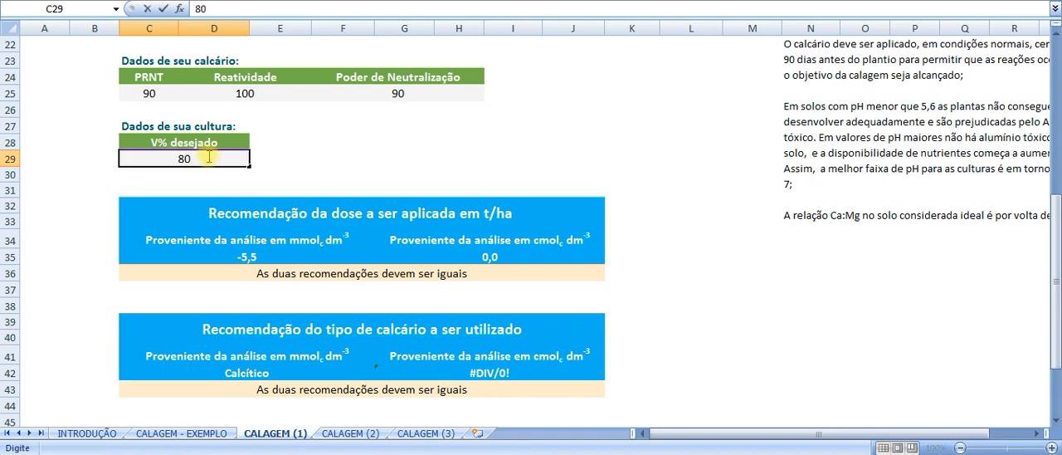
key("Return")
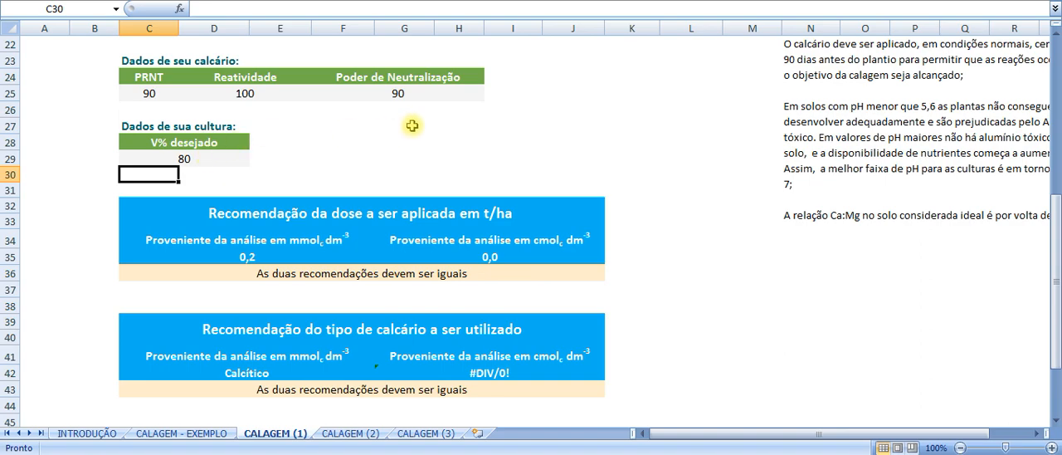
- Review the completed soil, limestone and crop data and examine the recommended dose formula for the mmolc analysis
scroll(412, 124, "up", 5)
scroll(486, 144, "up", 2)
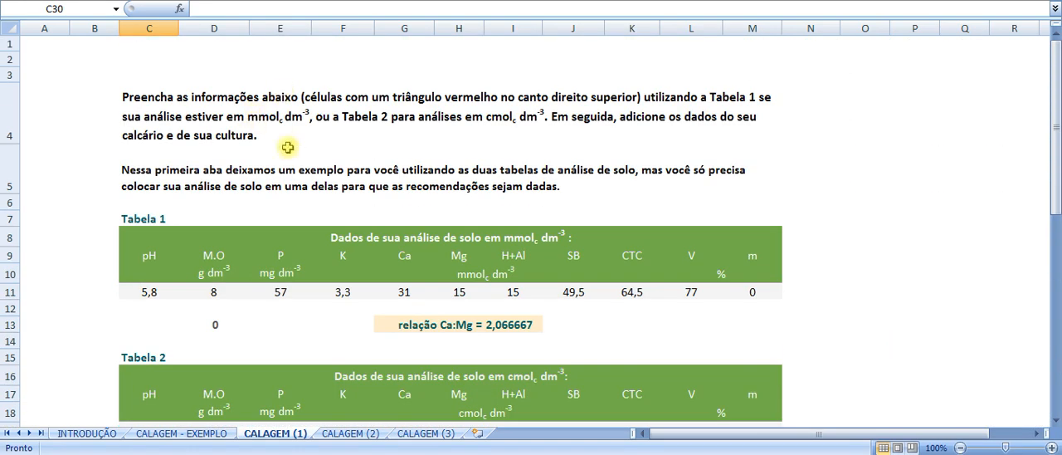
scroll(567, 240, "down", 3)
scroll(482, 125, "down", 3)
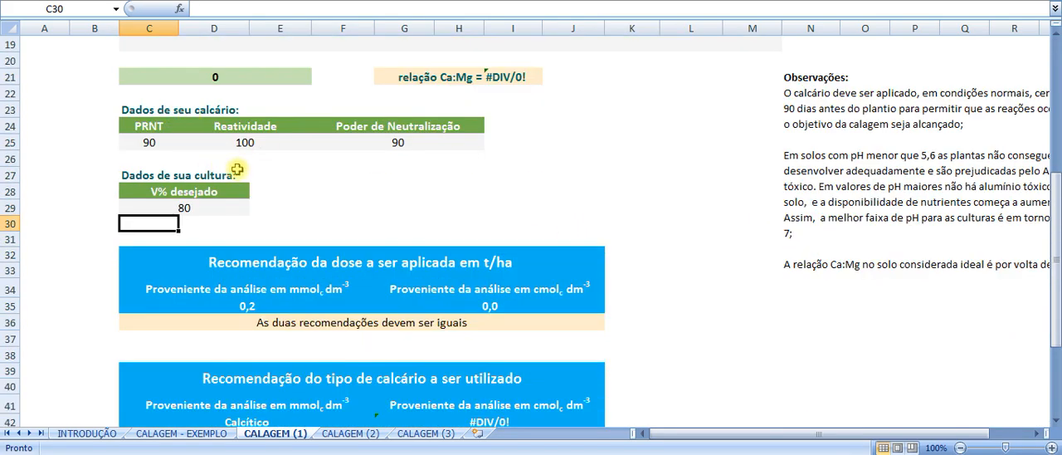
scroll(236, 125, "down", 2)
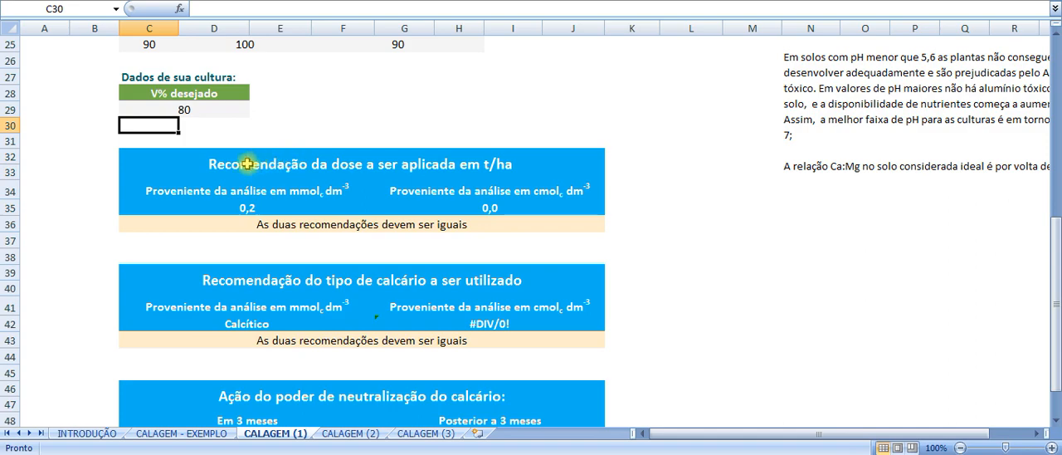
left_click(384, 173)
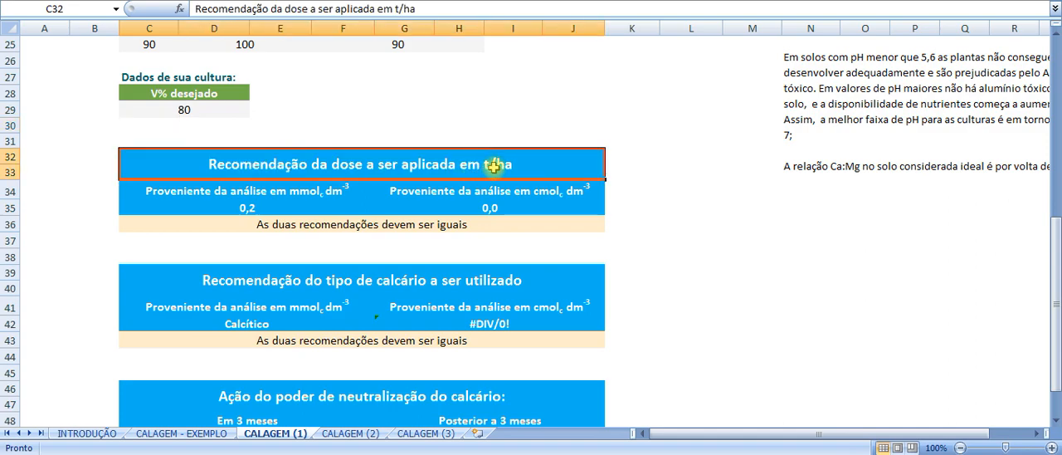
left_click(255, 213)
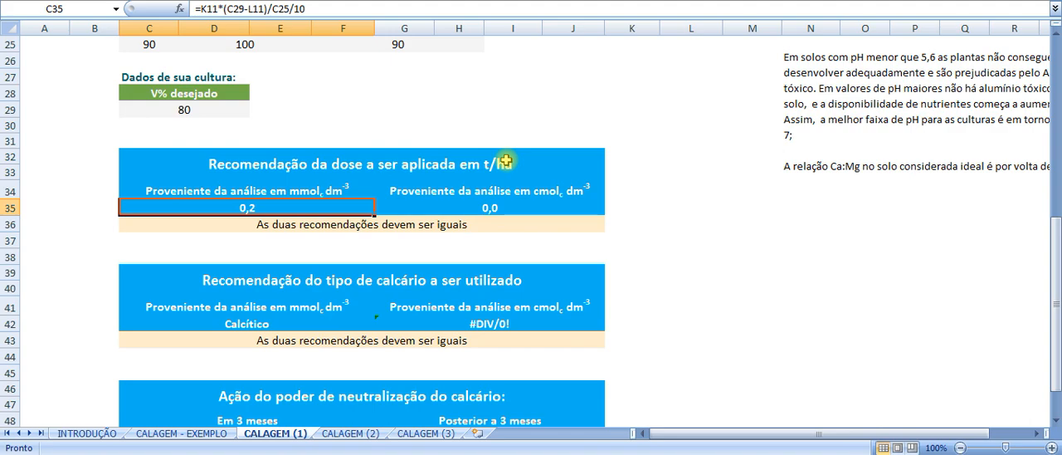
- Examine the recommended limestone type formula, compare it with the one in CALAGEM - EXEMPLO, and recheck the dose in CALAGEM (1)
scroll(421, 218, "down", 2)
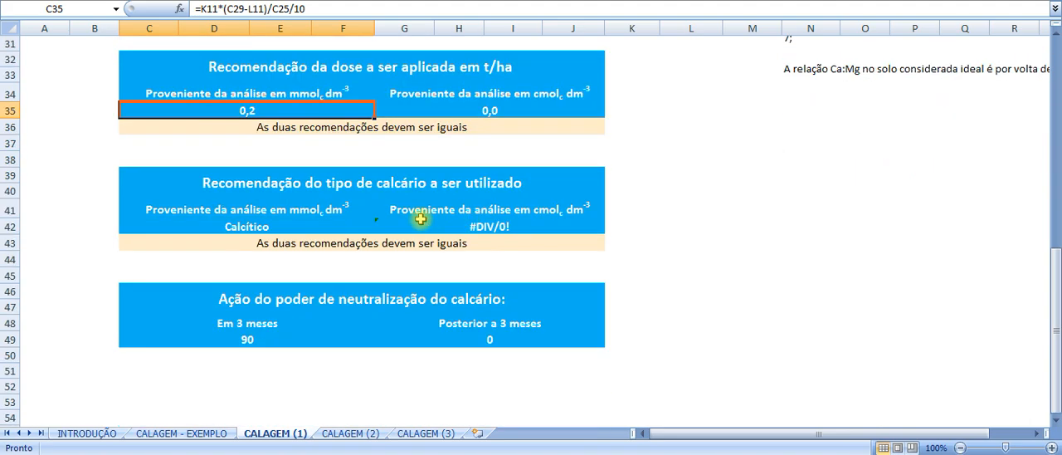
left_click(309, 182)
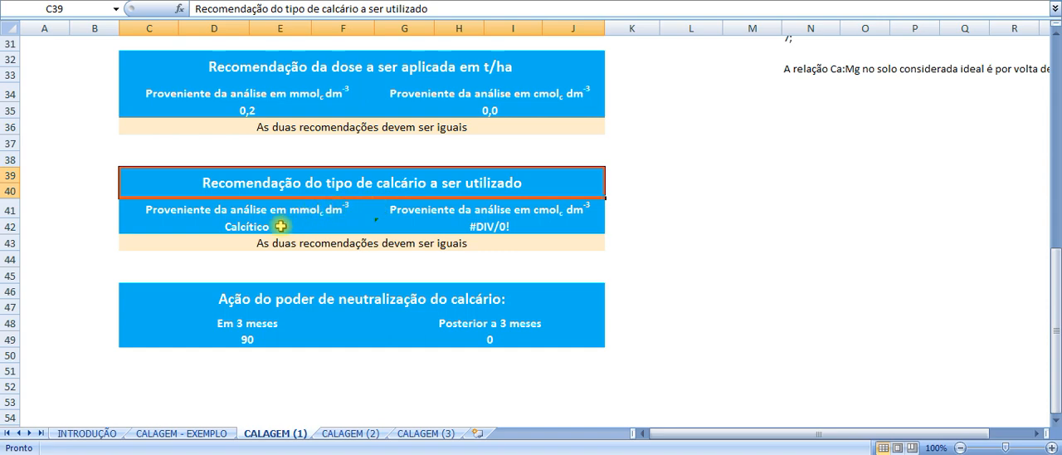
left_click(281, 226)
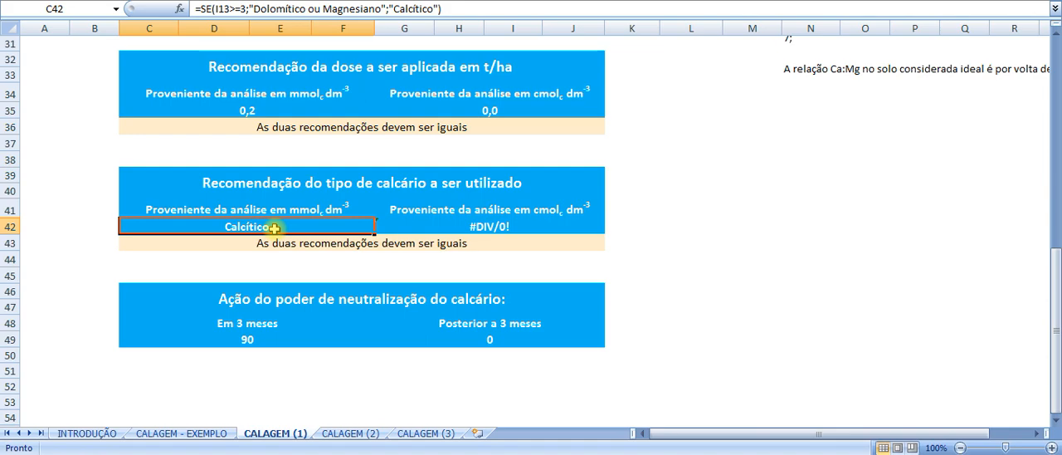
left_click(205, 433)
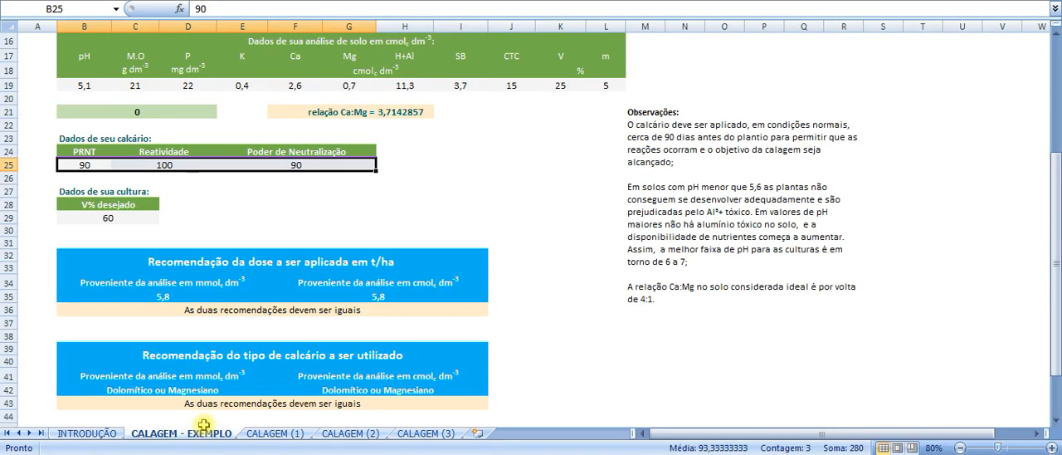
scroll(192, 365, "down", 3)
left_click(131, 264)
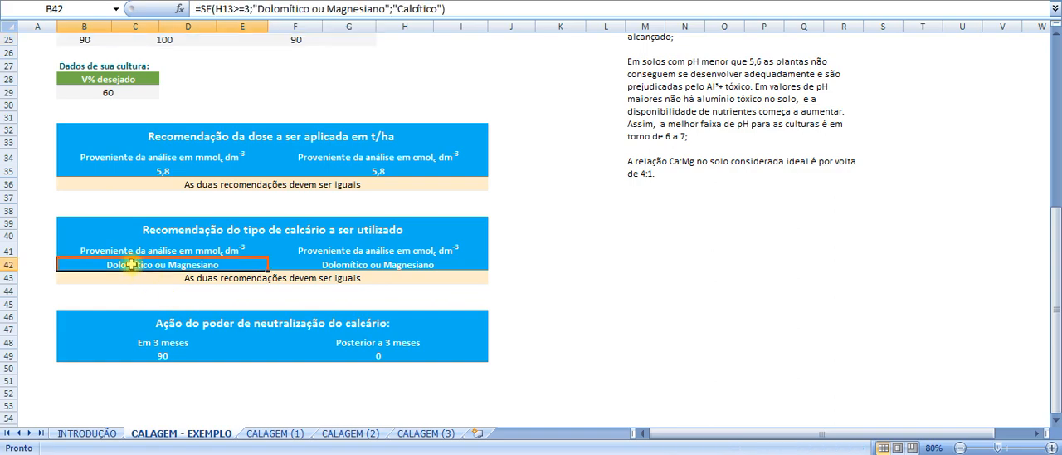
left_click(298, 433)
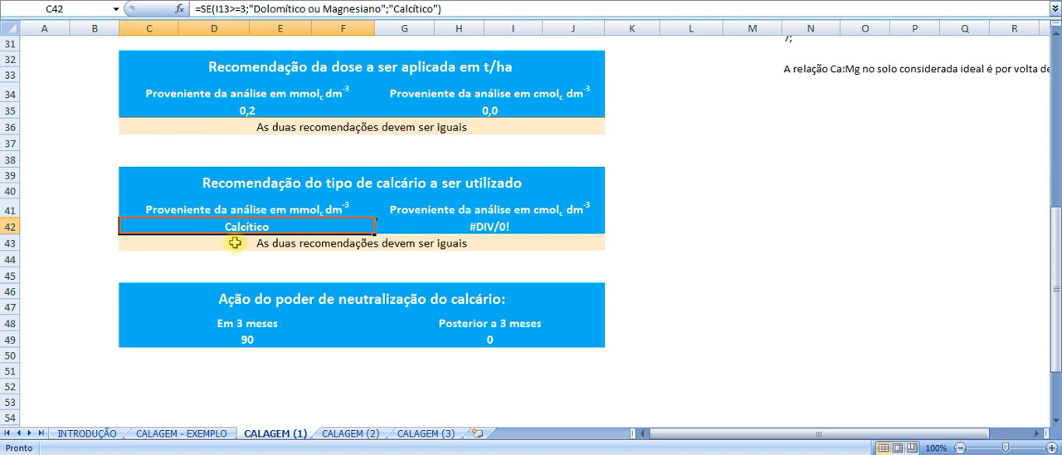
left_click(267, 111)
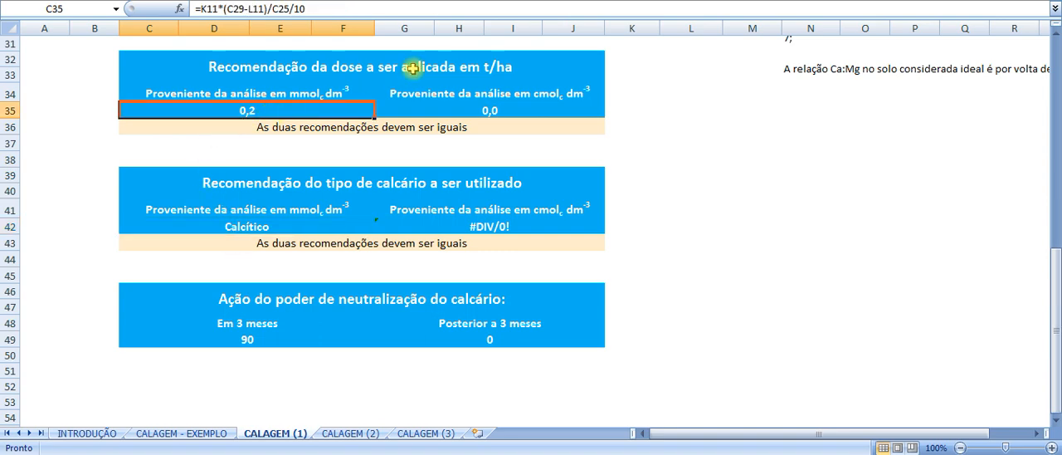
left_click(601, 66)
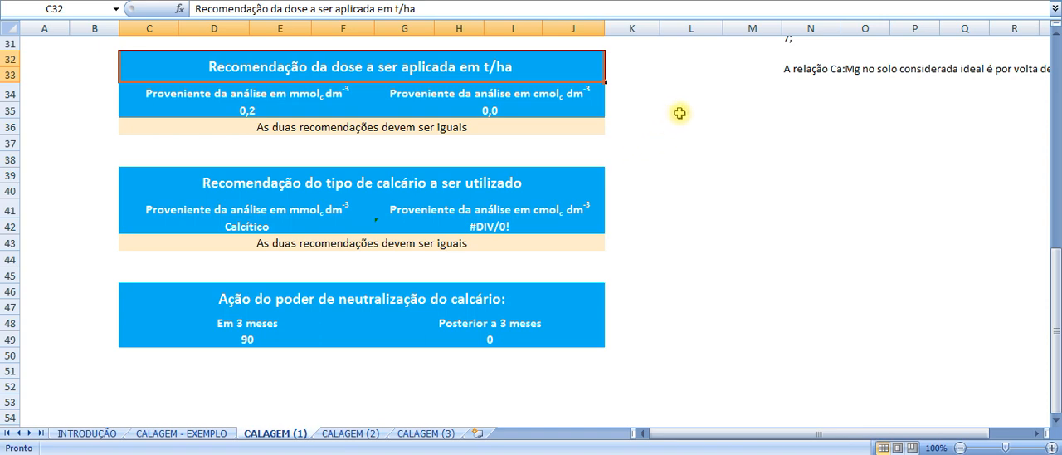
left_click(632, 66)
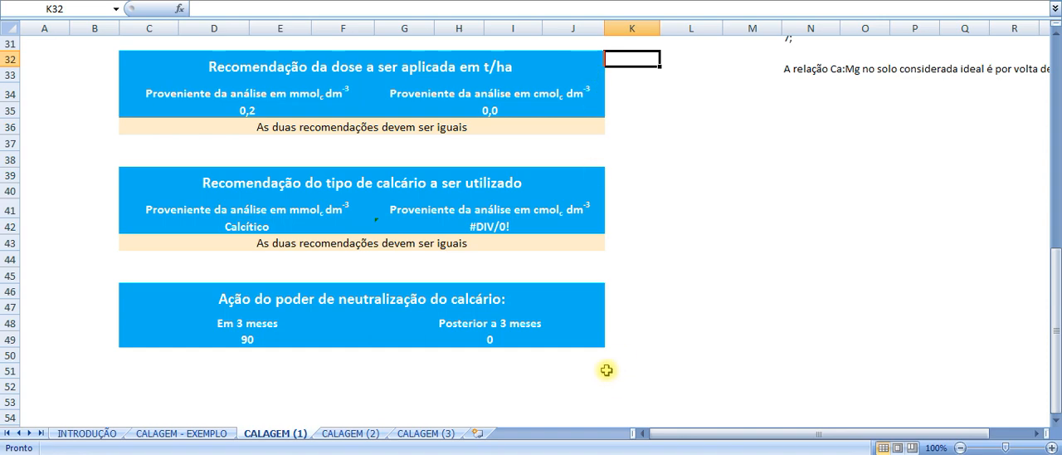
- Look over the blank CALAGEM (2) and CALAGEM (3) sheets, returning to Tabela 1 in CALAGEM (1)
left_click(329, 433)
scroll(423, 240, "up", 4)
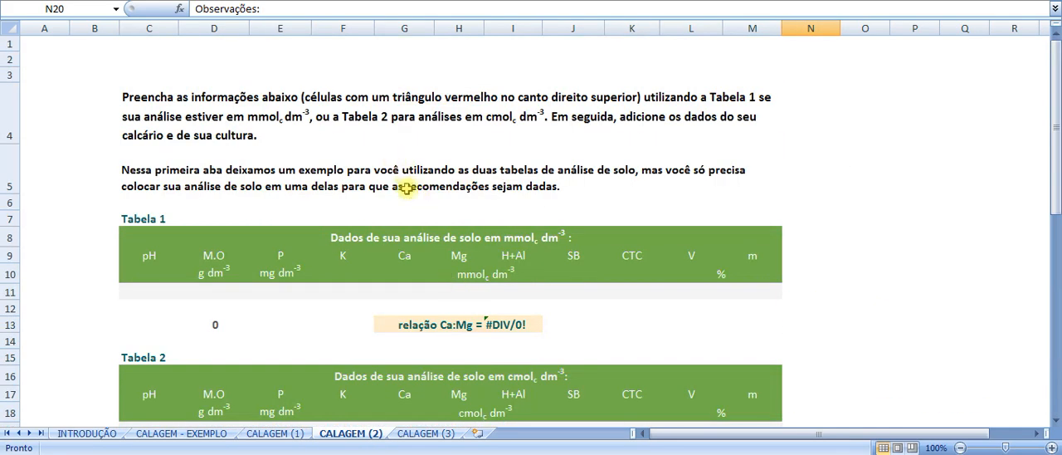
scroll(22, 140, "down", 2)
scroll(230, 256, "down", 3)
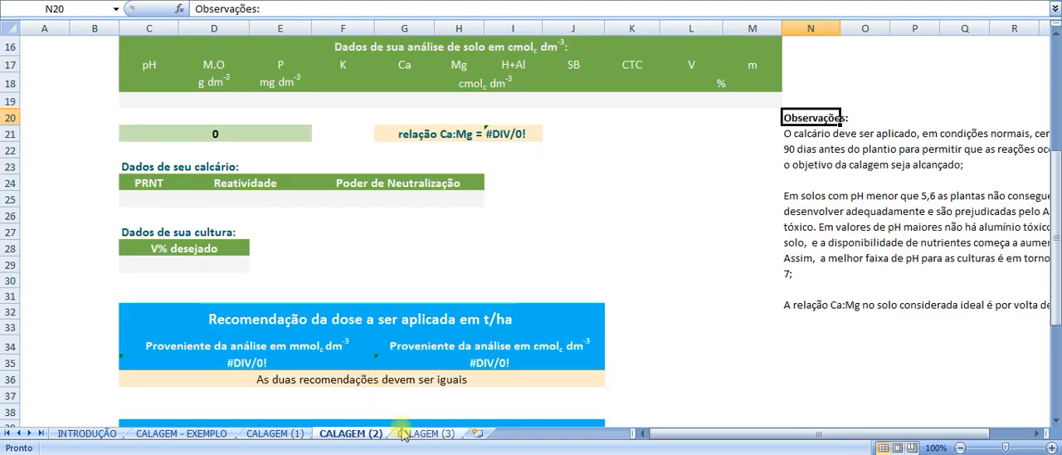
left_click(425, 433)
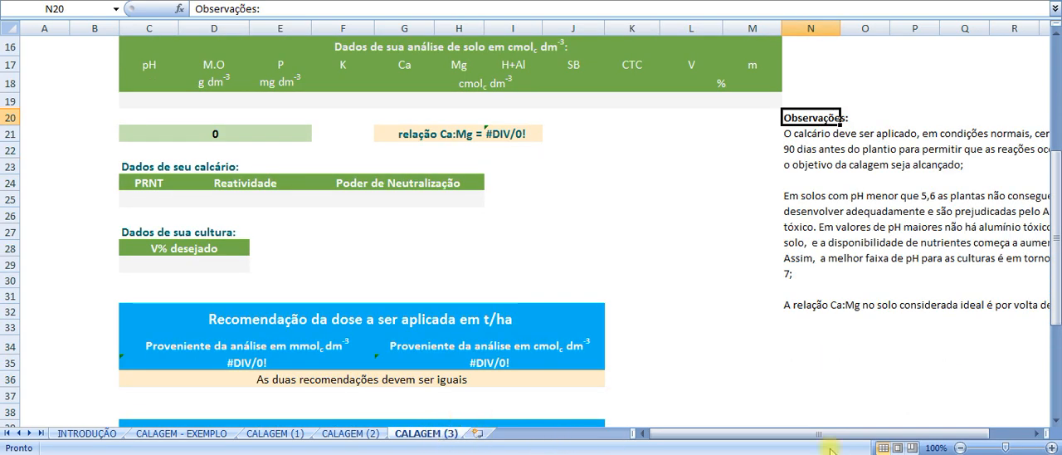
left_click(275, 433)
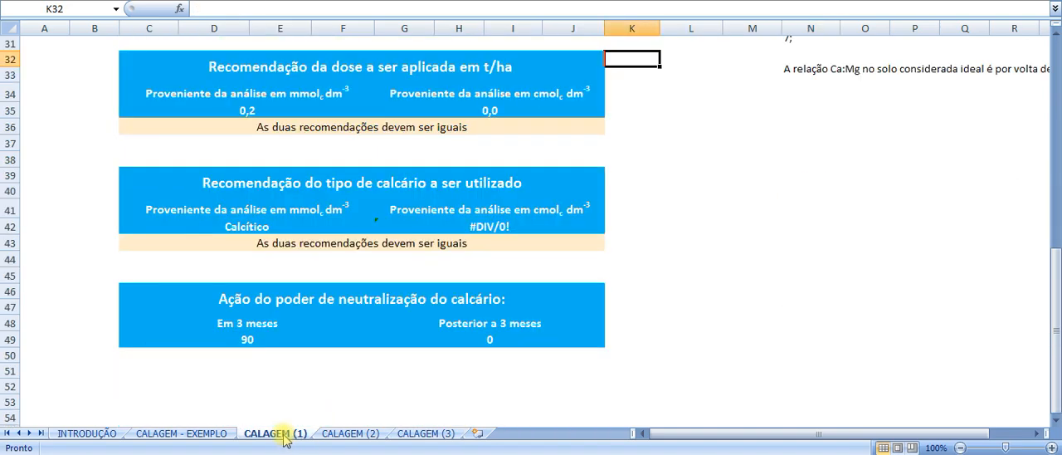
scroll(398, 281, "up", 7)
scroll(399, 281, "up", 3)
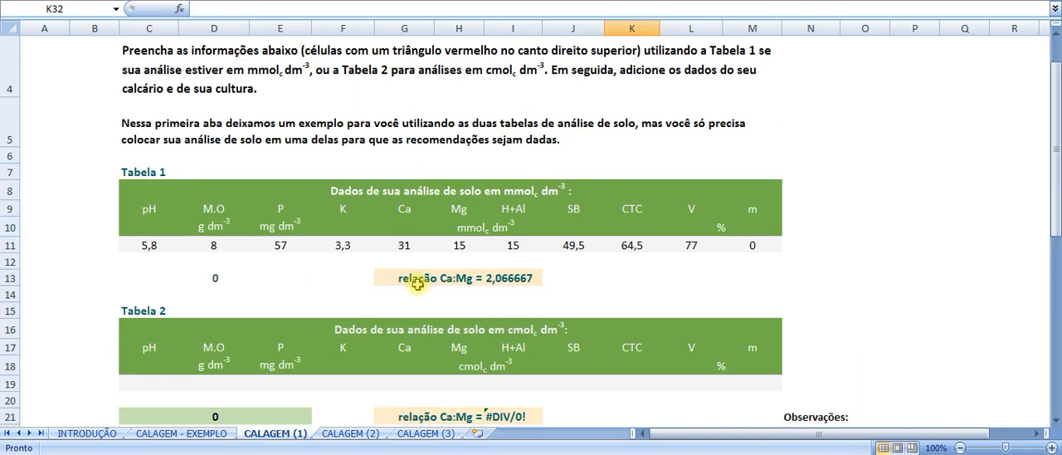